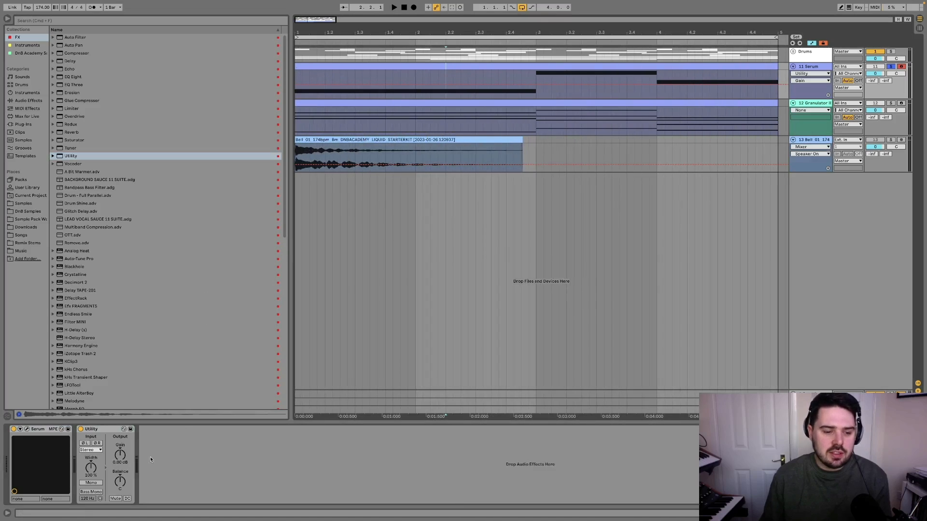
Insert a rising curved automation shape over the first one and a half beats of the Serum track's Utility gain
{"action": "left_click_drag", "start_coordinate": [339, 79], "coordinate": [295, 79]}
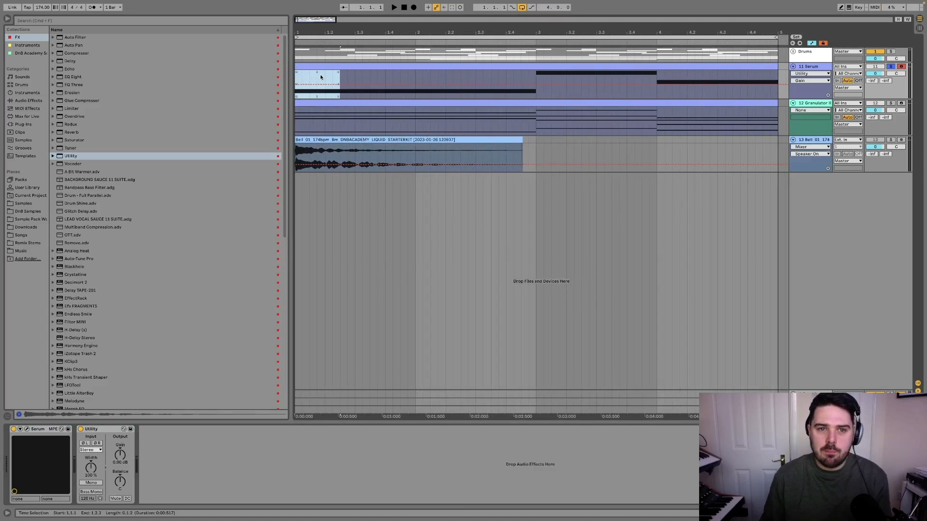
{"action": "right_click", "coordinate": [322, 77]}
{"action": "left_click", "coordinate": [376, 256]}
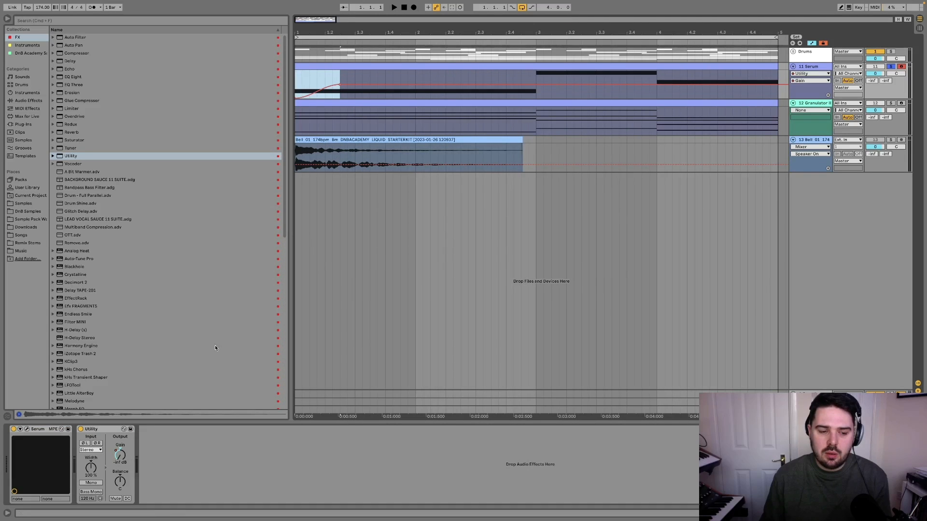
Duplicate the gain ramp within the first bar and repeat the one-bar pattern through the end of bar 4, with playback running
{"action": "scroll", "coordinate": [336, 78], "scroll_direction": "down", "scroll_amount": 4}
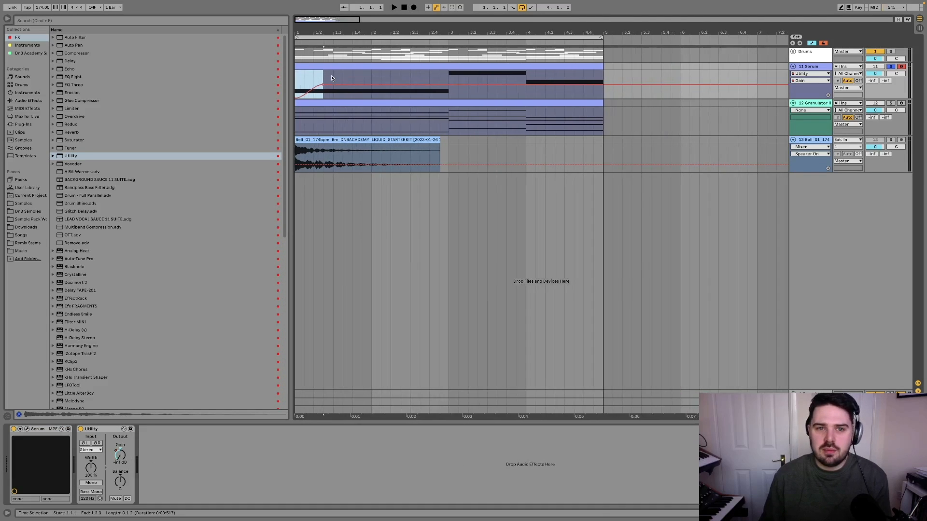
{"action": "key", "text": "super+d"}
{"action": "left_click_drag", "start_coordinate": [247, 76], "coordinate": [243, 76]}
{"action": "key", "text": "space"}
{"action": "scroll", "coordinate": [359, 76], "scroll_direction": "down", "scroll_amount": 4}
{"action": "key", "text": "super+d"}
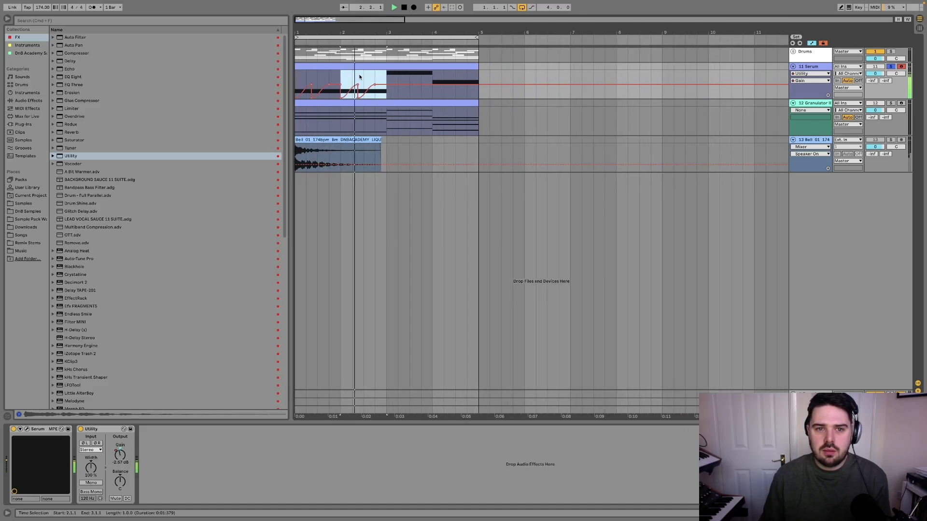
{"action": "key", "text": "super+d"}
{"action": "key", "text": "super+d"}
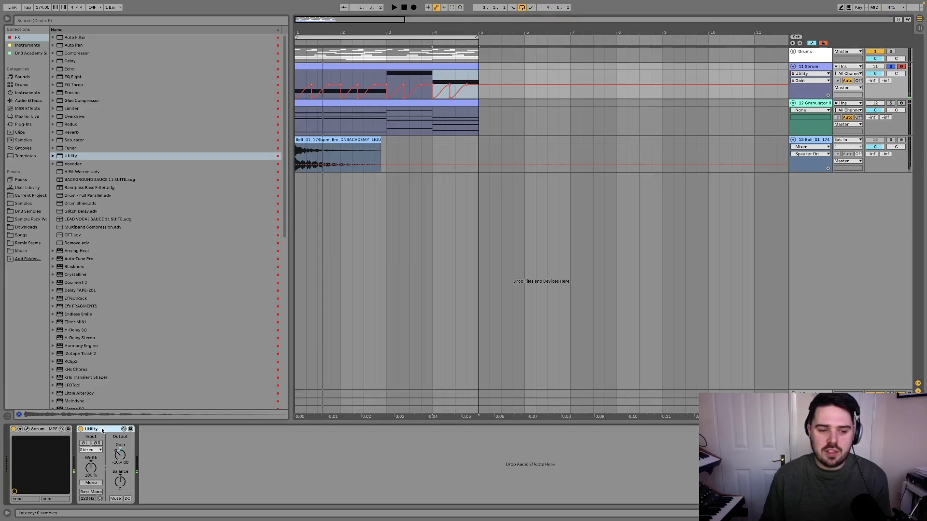
Turn off solo on the Serum track and place the insert marker at the start of bar 3
{"action": "left_click", "coordinate": [400, 116]}
{"action": "scroll", "coordinate": [313, 94], "scroll_direction": "up", "scroll_amount": 5}
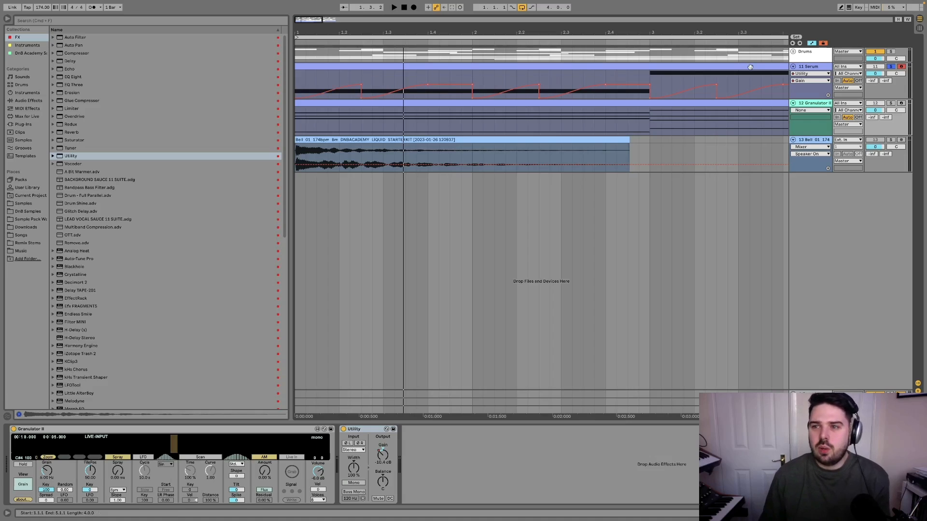
{"action": "left_click", "coordinate": [813, 67]}
{"action": "key", "text": "s"}
{"action": "scroll", "coordinate": [398, 81], "scroll_direction": "down", "scroll_amount": 5}
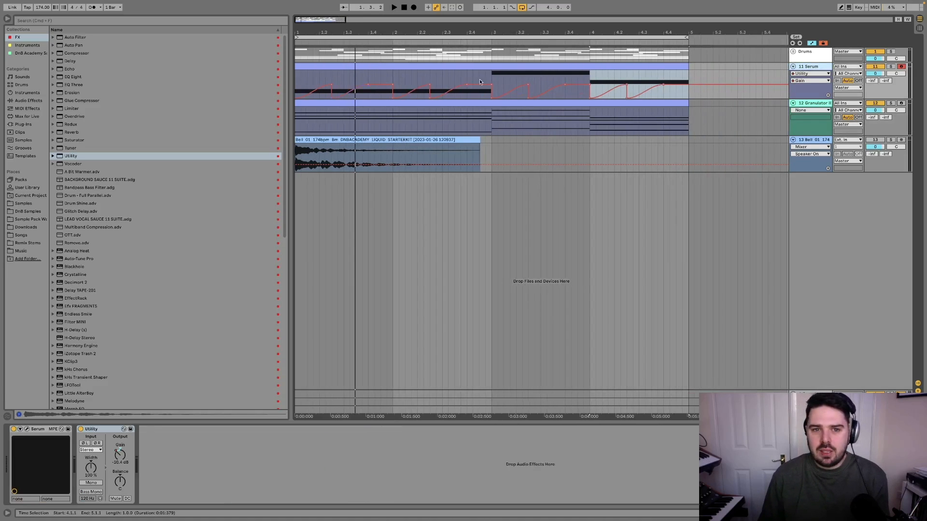
{"action": "left_click", "coordinate": [490, 83]}
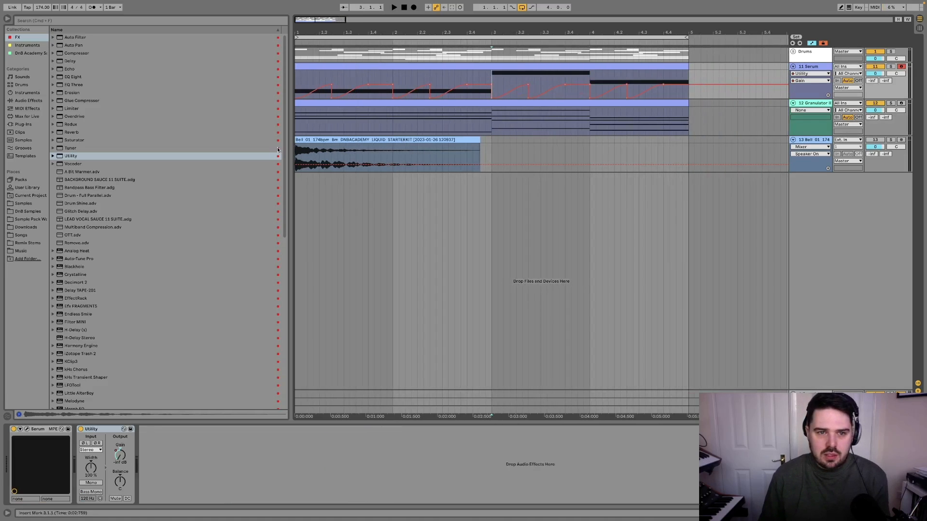
Open the Serum synth interface, solo the Serum track and play the bass part
{"action": "left_click", "coordinate": [27, 429]}
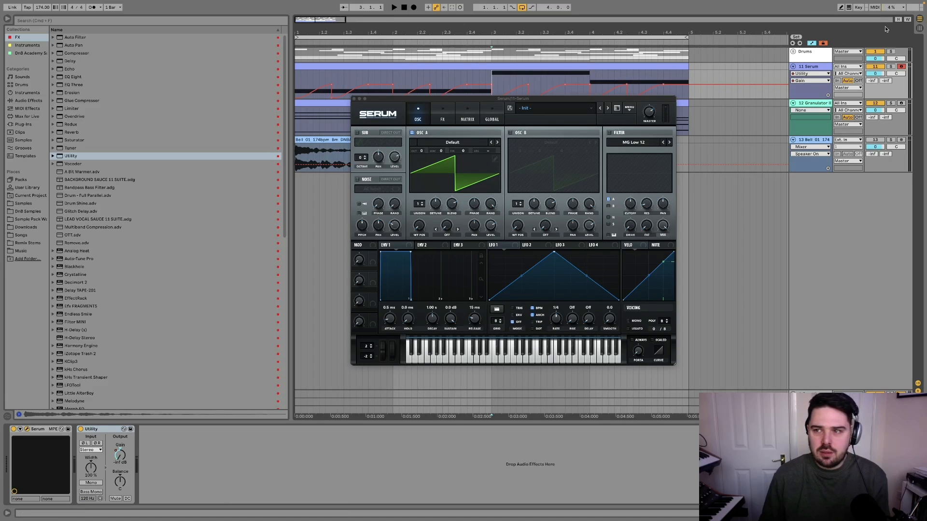
{"action": "left_click", "coordinate": [891, 66]}
{"action": "key", "text": "space"}
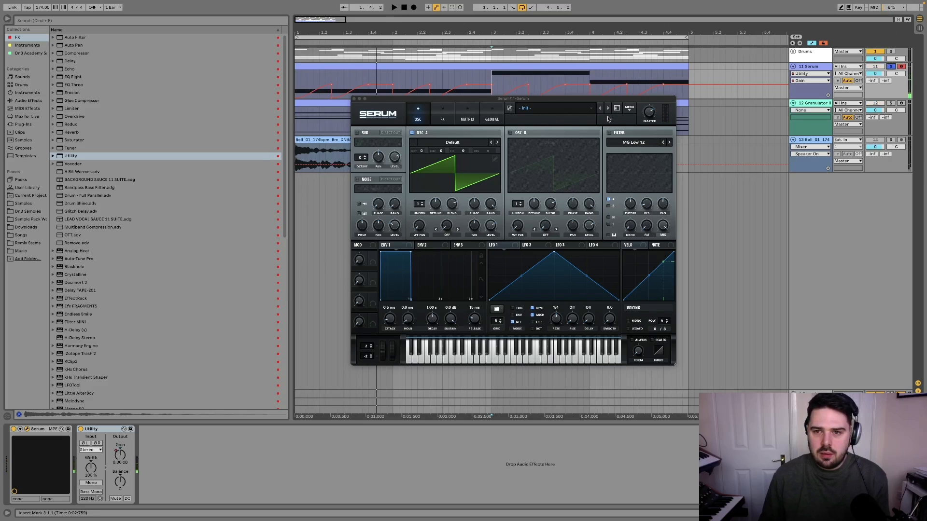
Set oscillator A to -2 octaves, and enable oscillator B at -2 octaves as well
{"action": "left_click_drag", "start_coordinate": [422, 151], "coordinate": [421, 153]}
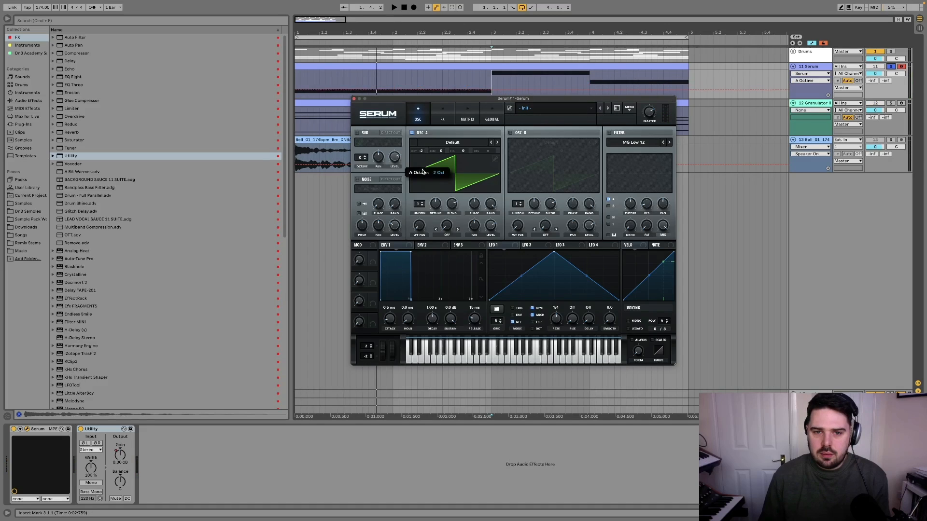
{"action": "left_click", "coordinate": [511, 132]}
{"action": "left_click_drag", "start_coordinate": [519, 151], "coordinate": [521, 175]}
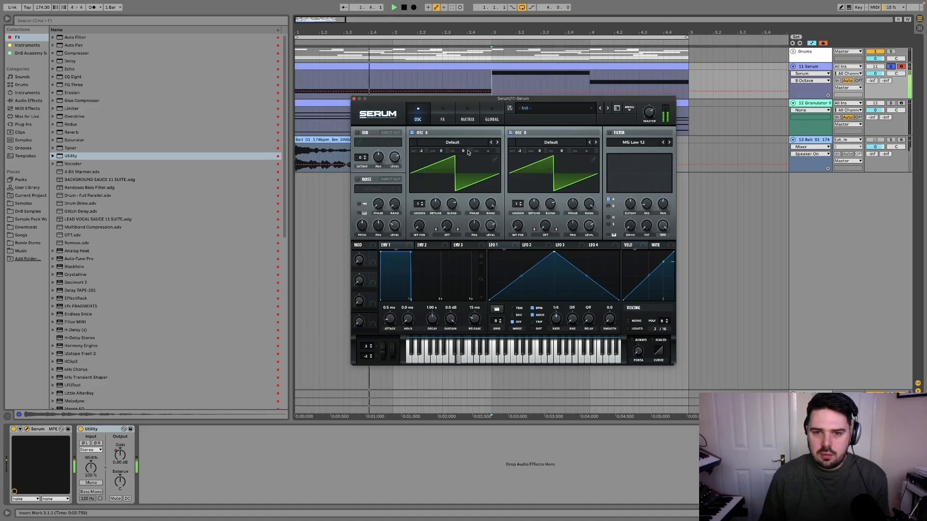
Detune oscillator A by 30 cents and oscillator B by -30 cents with their fine tuning
{"action": "left_click_drag", "start_coordinate": [462, 151], "coordinate": [464, 155]}
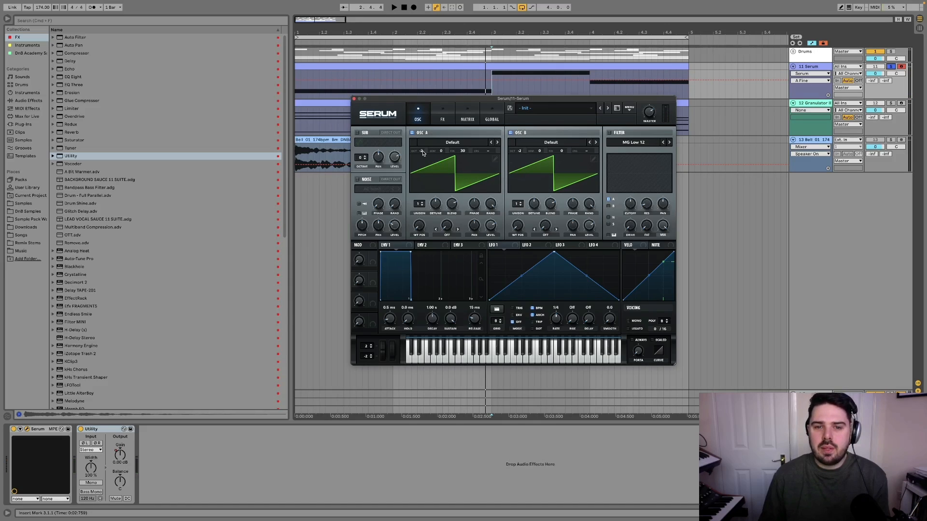
{"action": "left_click_drag", "start_coordinate": [561, 155], "coordinate": [565, 156]}
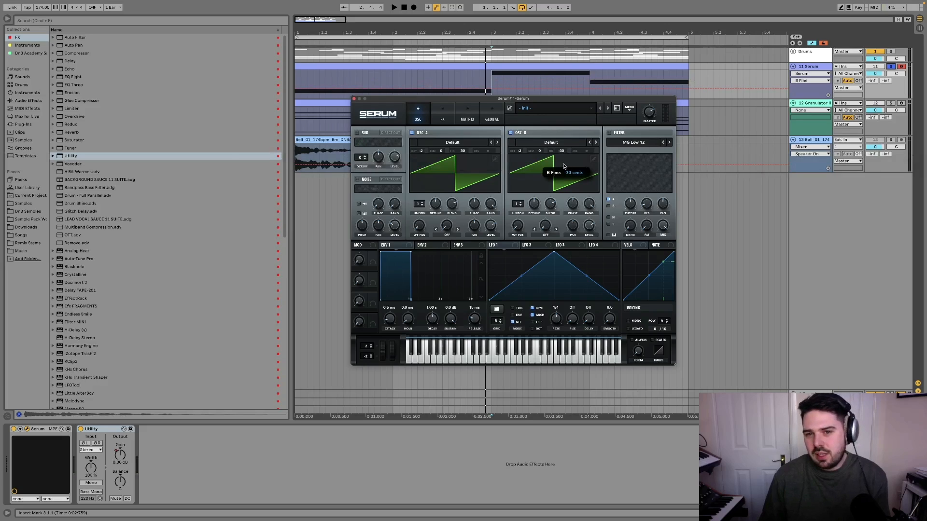
{"action": "left_click", "coordinate": [526, 66]}
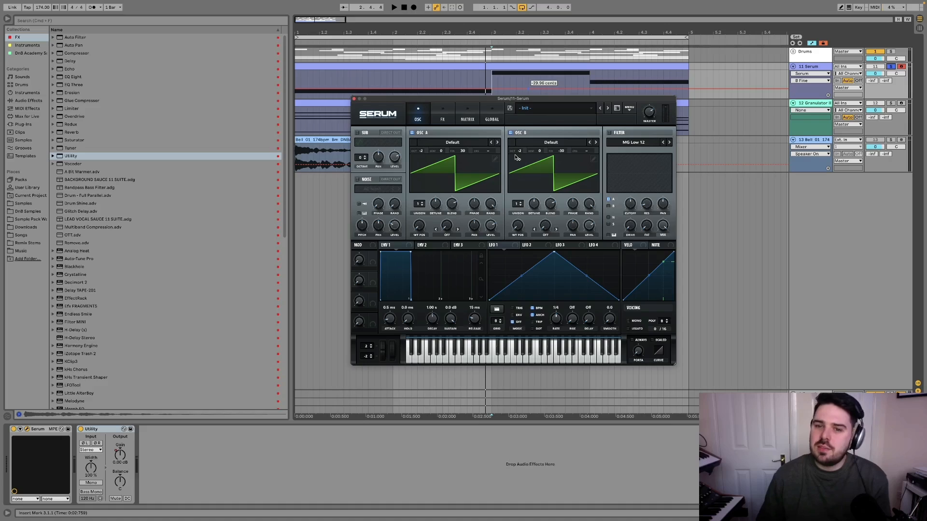
Audition the bass with both oscillators raised to -1 octave
{"action": "key", "text": "space"}
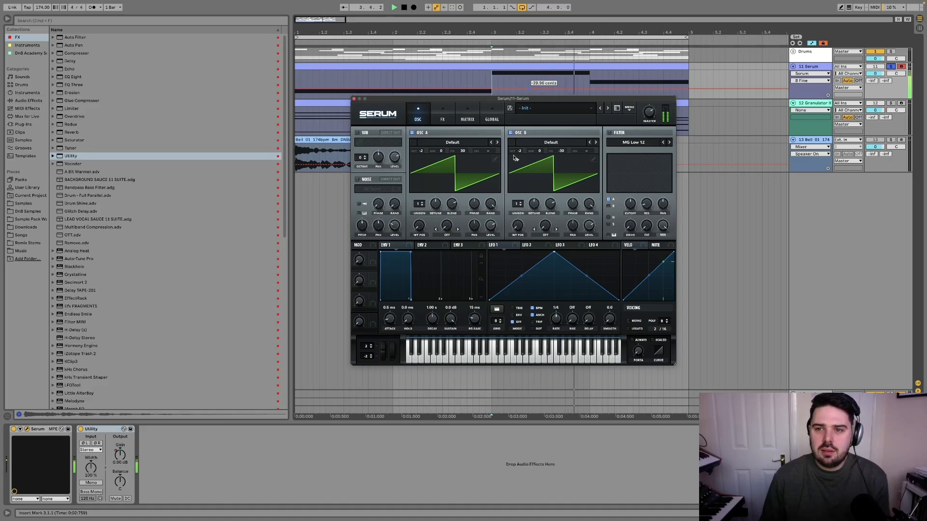
{"action": "left_click_drag", "start_coordinate": [422, 152], "coordinate": [424, 145]}
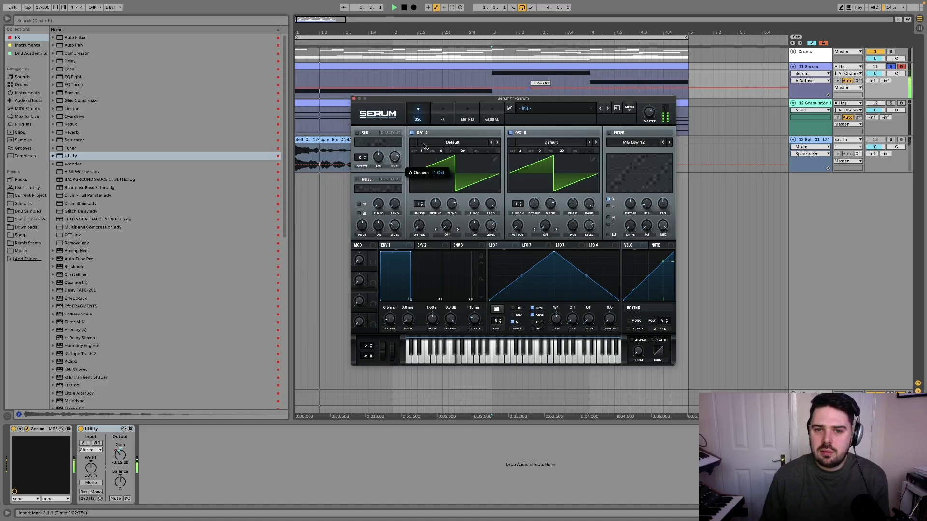
{"action": "left_click_drag", "start_coordinate": [520, 152], "coordinate": [528, 146]}
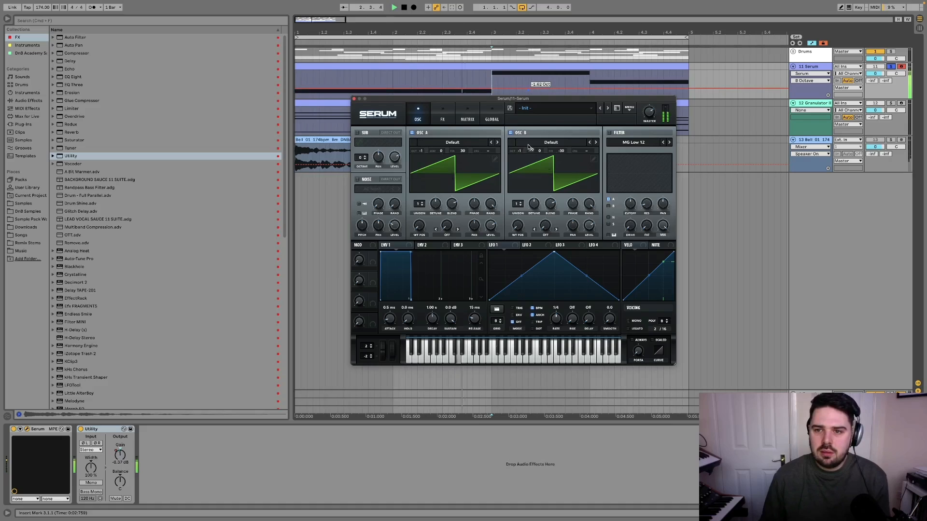
Enable the filter for both oscillators, lower its cutoff and choose the MG Low 18 type
{"action": "left_click", "coordinate": [609, 133]}
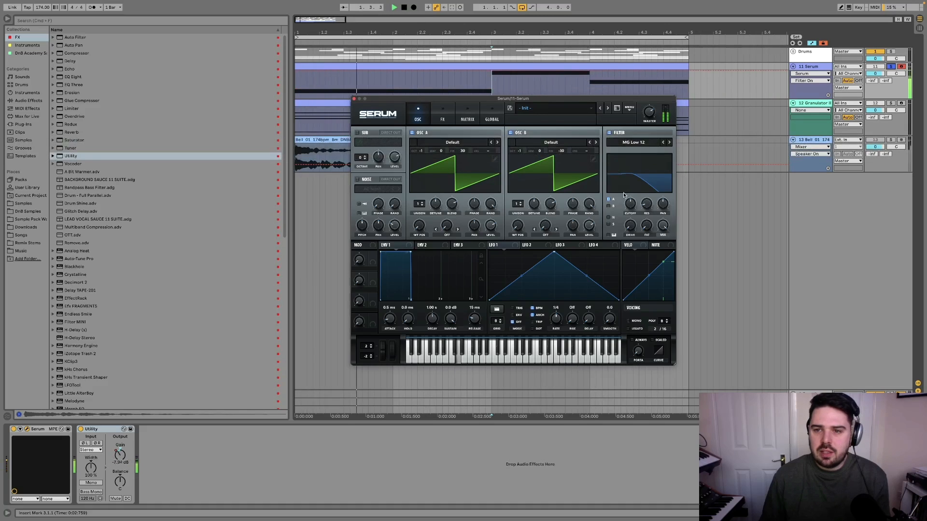
{"action": "left_click_drag", "start_coordinate": [631, 205], "coordinate": [631, 217]}
{"action": "left_click", "coordinate": [670, 143]}
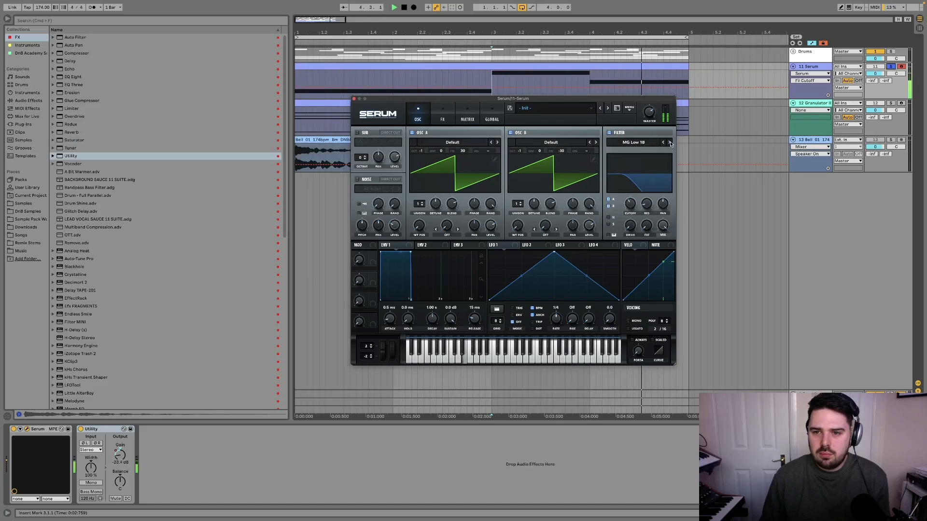
Set the octave of oscillators A and B to -2 during playback
{"action": "left_click_drag", "start_coordinate": [421, 151], "coordinate": [421, 159]}
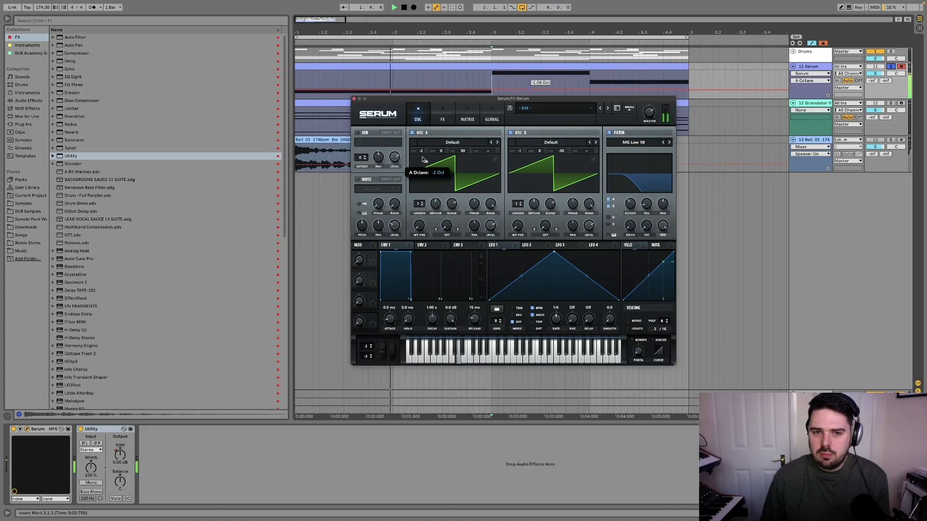
{"action": "left_click_drag", "start_coordinate": [523, 152], "coordinate": [523, 160]}
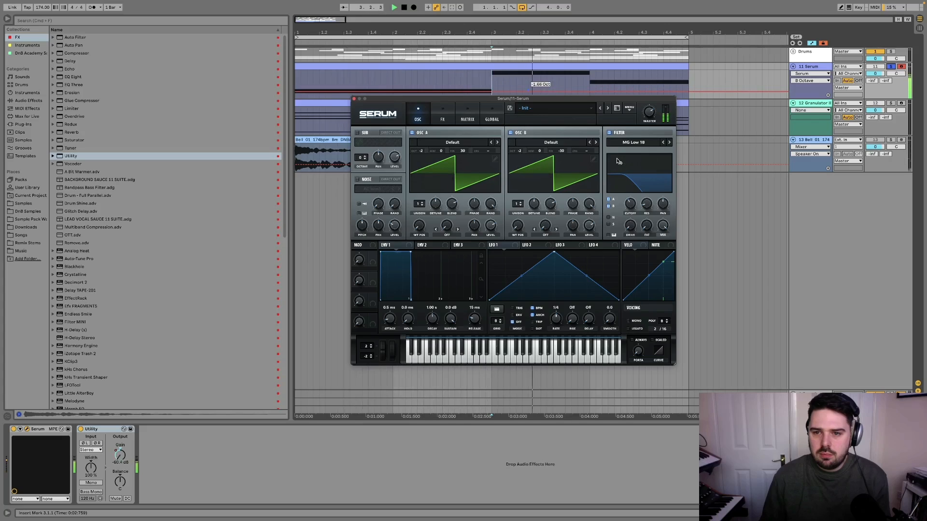
Fine-tune the filter to a lower cutoff with key tracking enabled while auditioning, and switch the voicing to Mono
{"action": "left_click_drag", "start_coordinate": [628, 205], "coordinate": [628, 202]}
{"action": "key", "text": "space"}
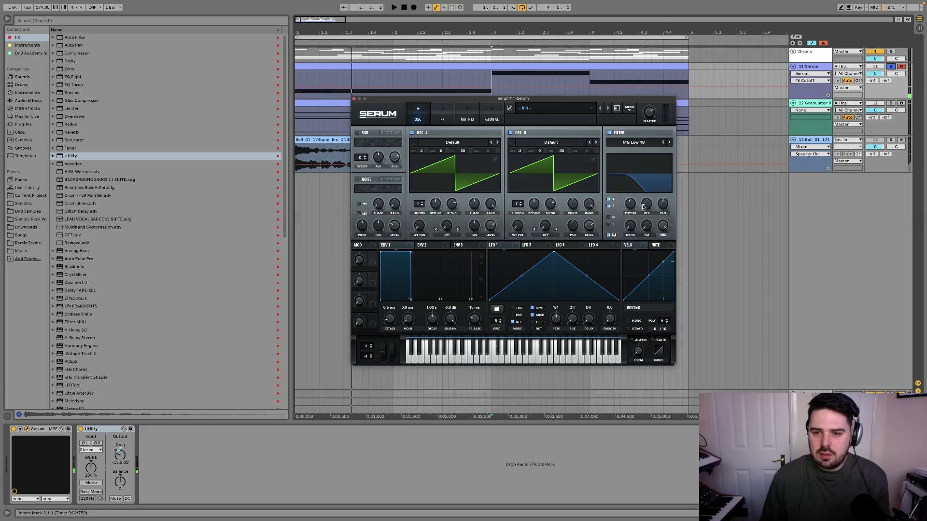
{"action": "key", "text": "space"}
{"action": "left_click_drag", "start_coordinate": [628, 203], "coordinate": [628, 213]}
{"action": "key", "text": "space"}
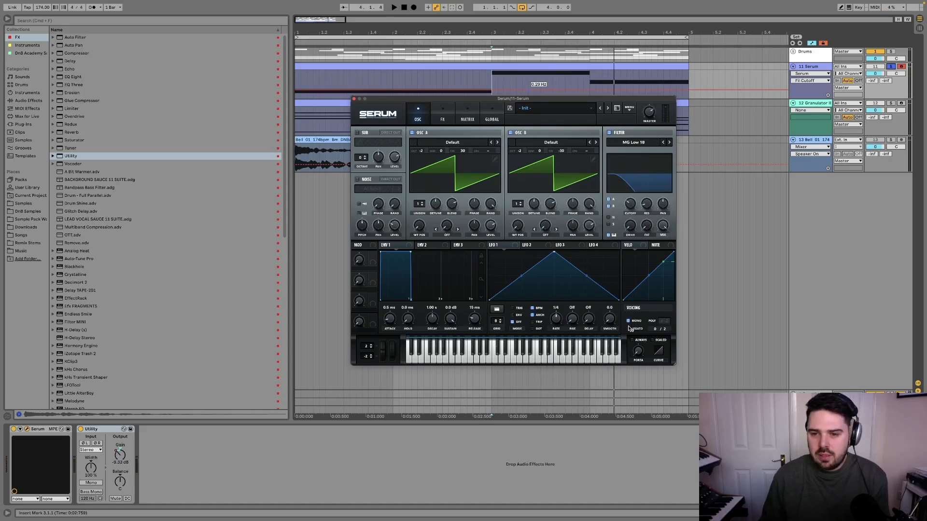
Enable the Always option for portamento and increase the portamento time
{"action": "left_click", "coordinate": [633, 340]}
{"action": "left_click_drag", "start_coordinate": [641, 353], "coordinate": [642, 333]}
{"action": "key", "text": "space"}
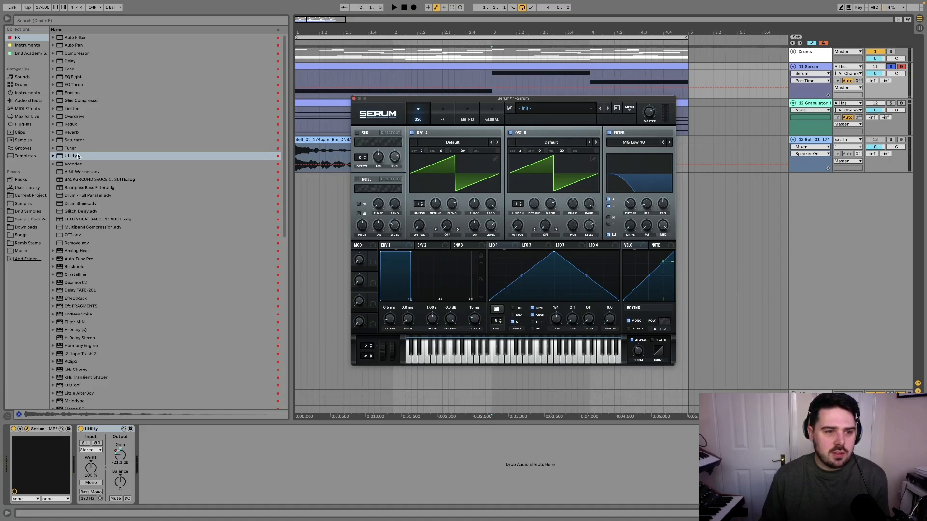
Add a Spectrum analyser after Utility on the Serum track and play the bass to inspect its low frequencies
{"action": "left_click", "coordinate": [29, 100]}
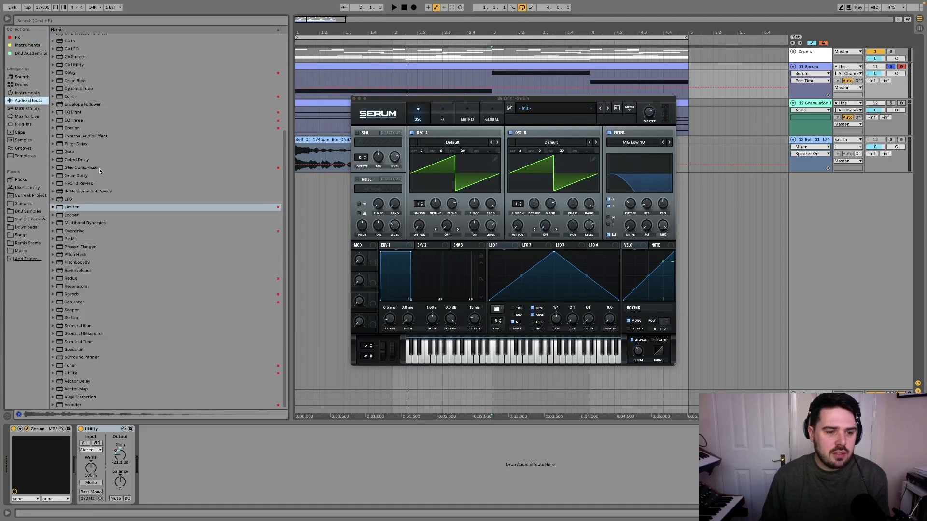
{"action": "left_click", "coordinate": [76, 351]}
{"action": "left_click_drag", "start_coordinate": [187, 453], "coordinate": [188, 452]}
{"action": "key", "text": "space"}
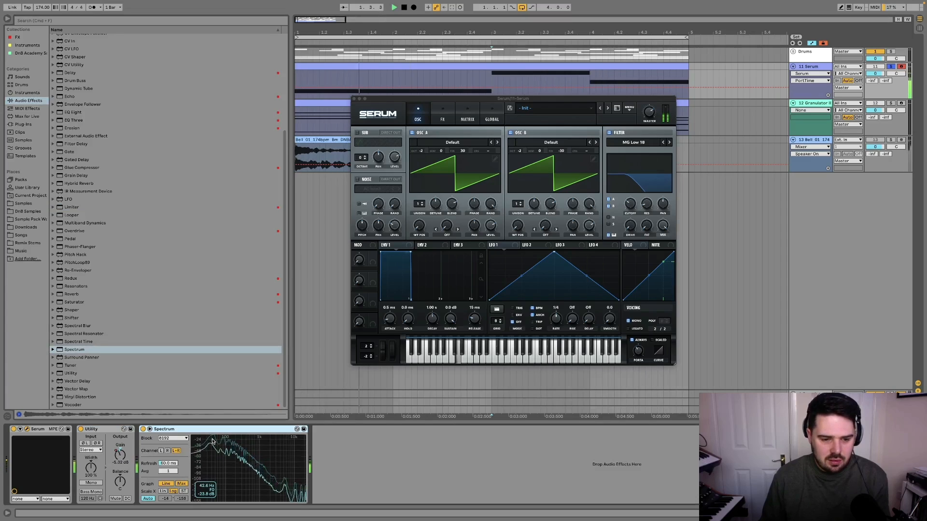
{"action": "key", "text": "space"}
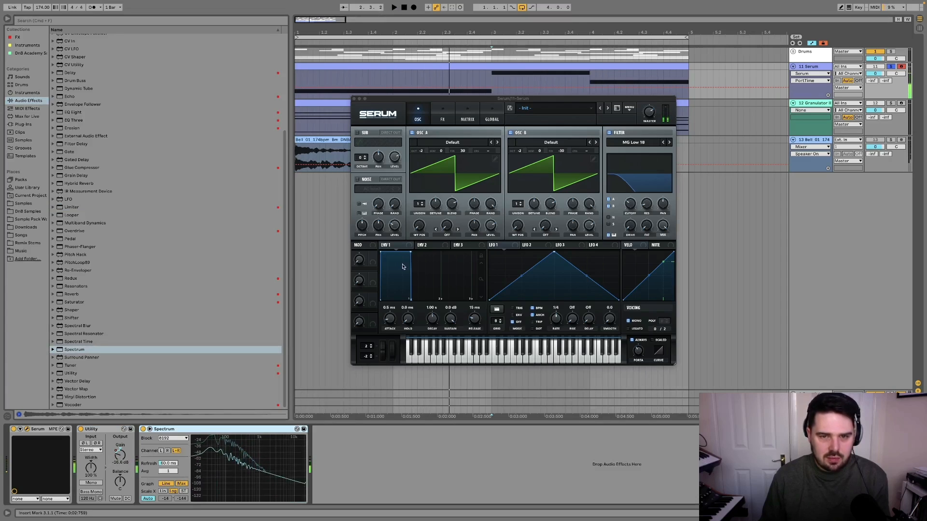
Transpose the opening D2 note of the Serum clip up an octave to D3, audition it and close the Serum window
{"action": "double_click", "coordinate": [399, 66]}
{"action": "left_click_drag", "start_coordinate": [269, 390], "coordinate": [276, 463]}
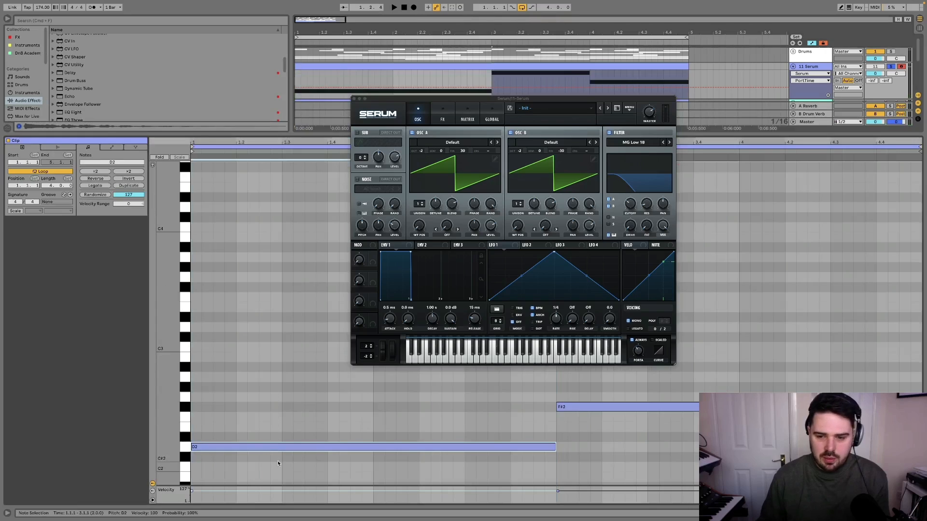
{"action": "key", "text": "shift+Up"}
{"action": "key", "text": "space"}
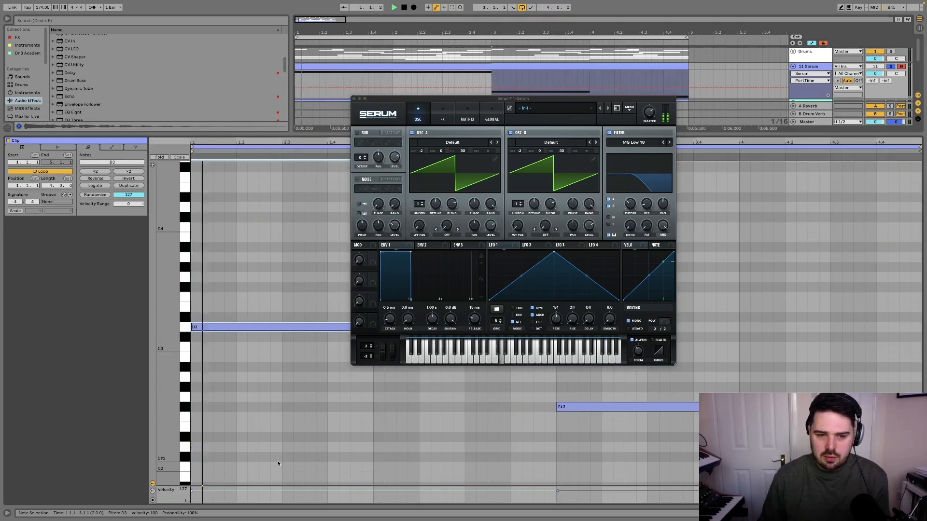
{"action": "left_click", "coordinate": [354, 99]}
{"action": "left_click", "coordinate": [431, 68]}
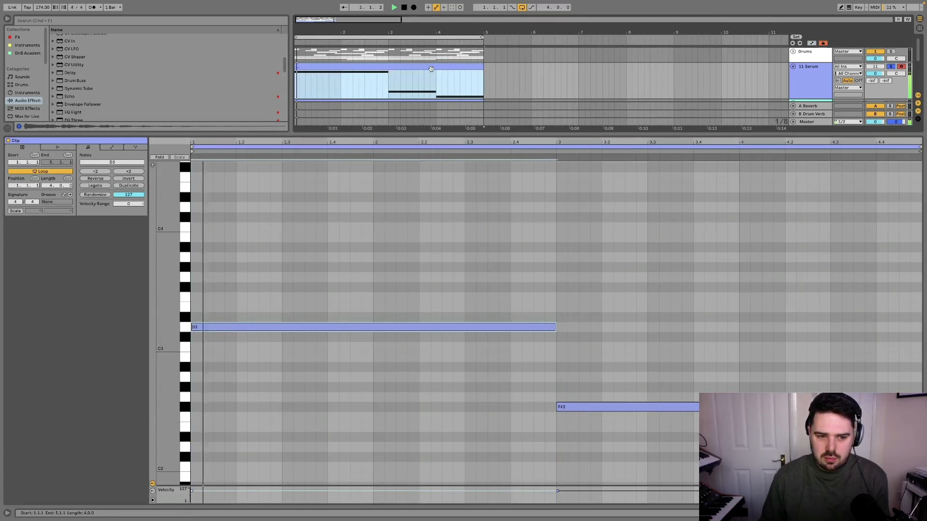
{"action": "left_click_drag", "start_coordinate": [422, 260], "coordinate": [431, 344]}
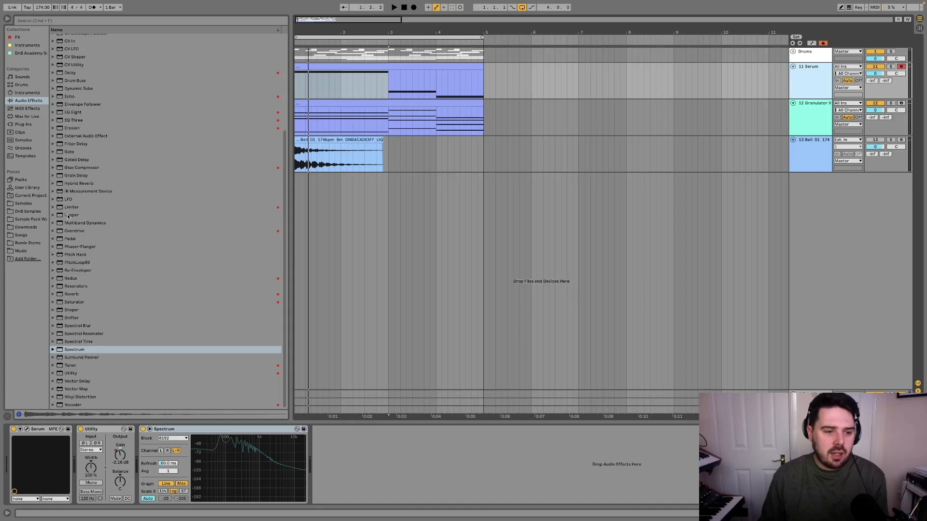
Insert the Saturator preset A Bit Warmer between Serum and Utility and play the part
{"action": "left_click", "coordinate": [55, 301]}
{"action": "left_click_drag", "start_coordinate": [88, 312], "coordinate": [86, 461]}
{"action": "key", "text": "space"}
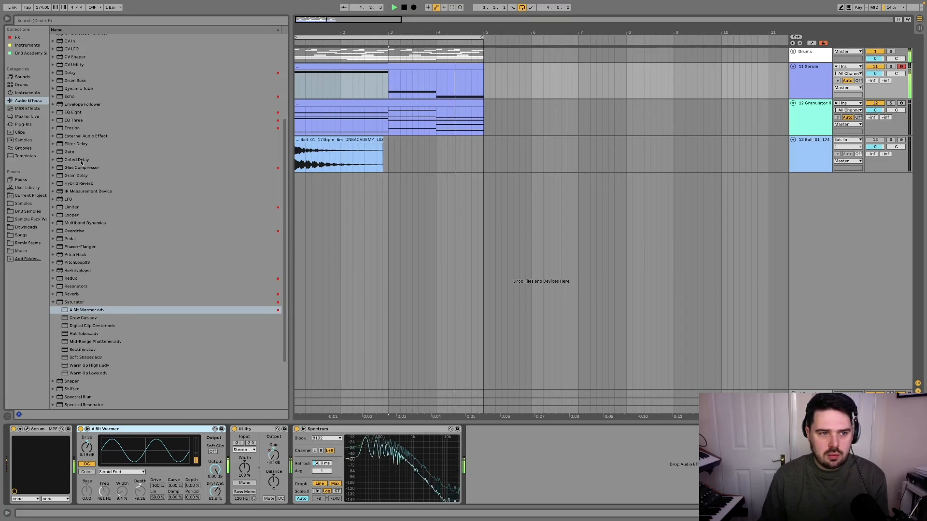
Add EQ Eight after the saturator and cut about 6 dB at 220 Hz with a Q of 2.82
{"action": "left_click_drag", "start_coordinate": [72, 112], "coordinate": [238, 455]}
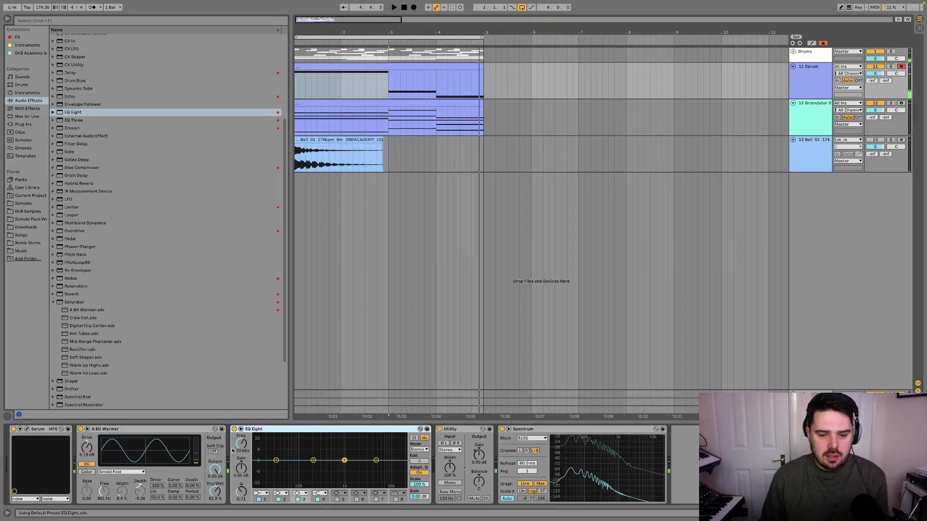
{"action": "mouse_move", "coordinate": [315, 466]}
{"action": "left_mouse_down"}
{"action": "mouse_move", "coordinate": [343, 467]}
{"action": "mouse_move", "coordinate": [317, 469]}
{"action": "left_mouse_up"}
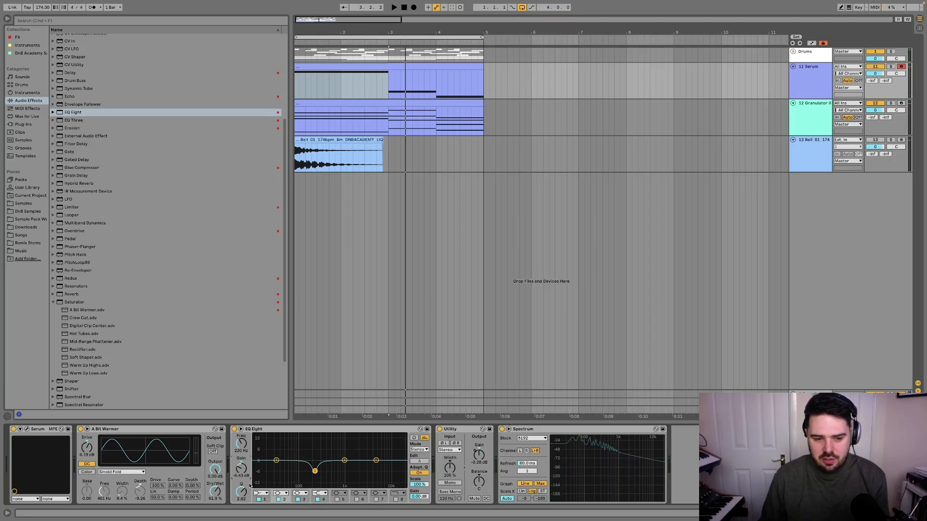
Widen the EQ Eight cut and deepen it to about 7.6 dB at 215 Hz, and lower the Serum track to -4.0 dB
{"action": "key", "text": "space"}
{"action": "left_click_drag", "start_coordinate": [241, 491], "coordinate": [241, 502]}
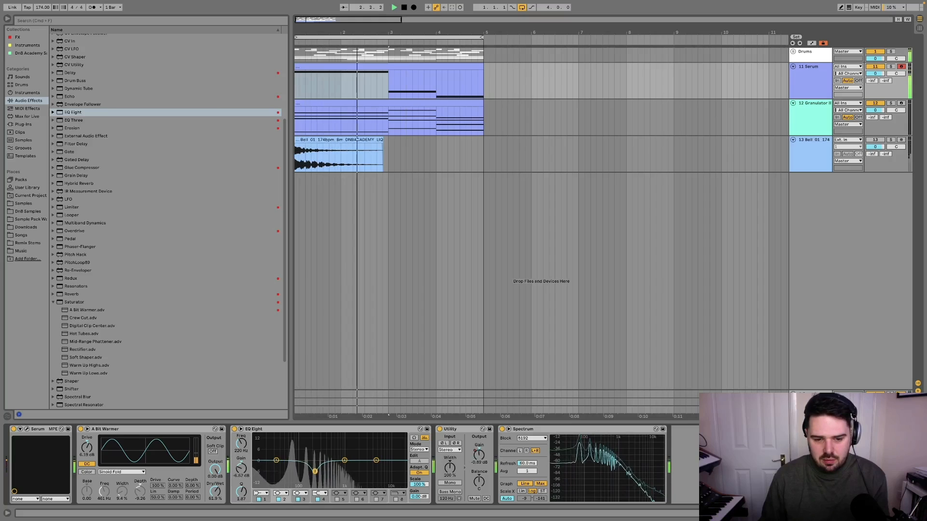
{"action": "left_click_drag", "start_coordinate": [314, 470], "coordinate": [314, 474]}
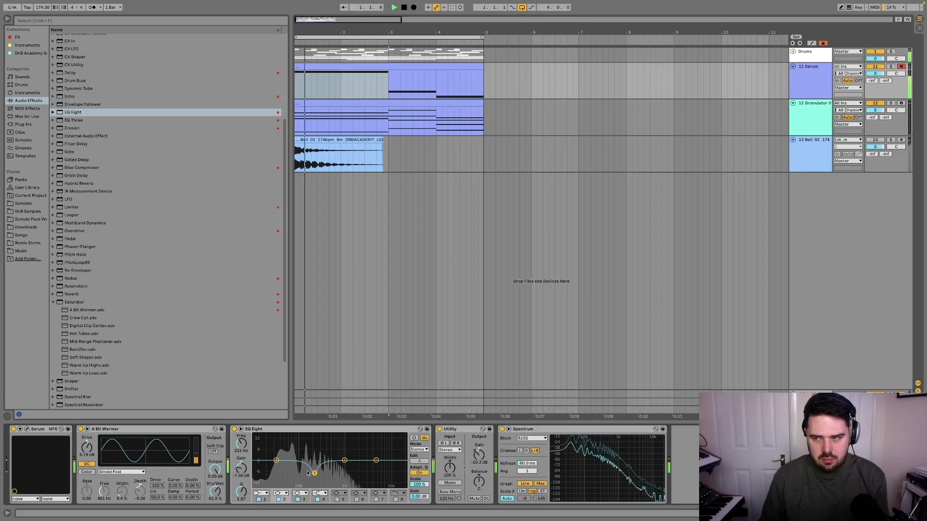
{"action": "left_click_drag", "start_coordinate": [875, 73], "coordinate": [875, 82]}
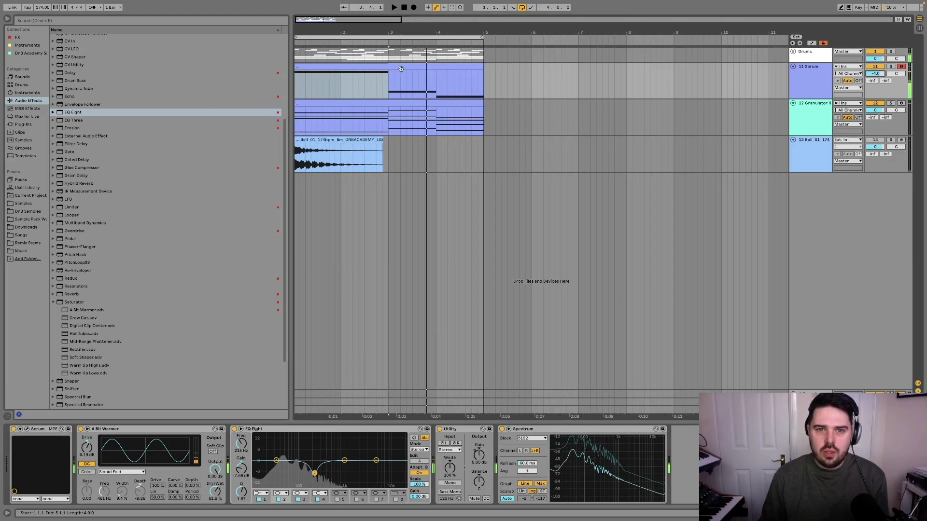
{"action": "key", "text": "space"}
Open the Serum window, play the bass part to review its sound and close the window
{"action": "left_click", "coordinate": [55, 470]}
{"action": "left_click", "coordinate": [27, 430]}
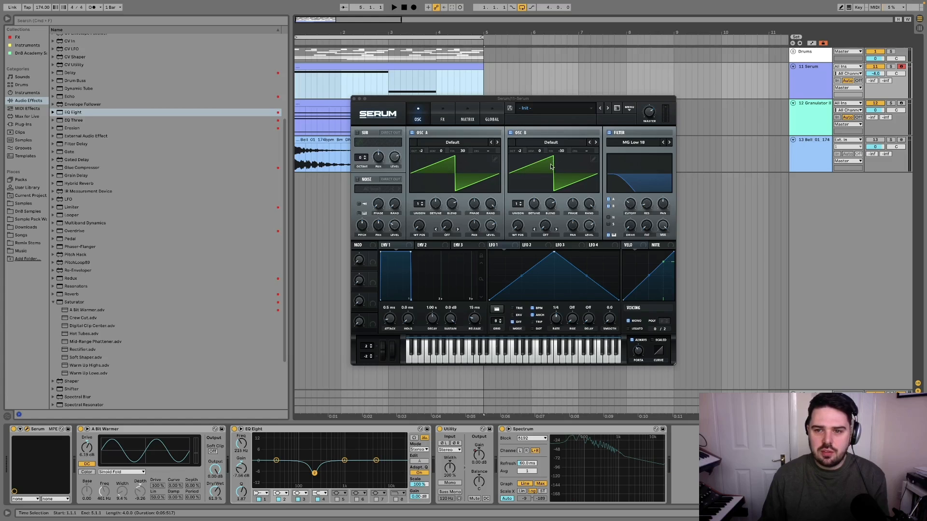
{"action": "key", "text": "space"}
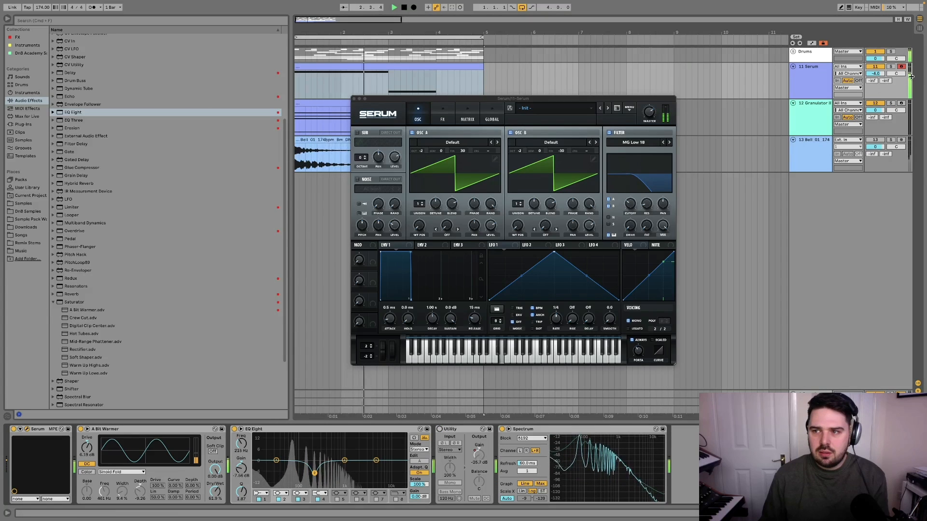
{"action": "key", "text": "space"}
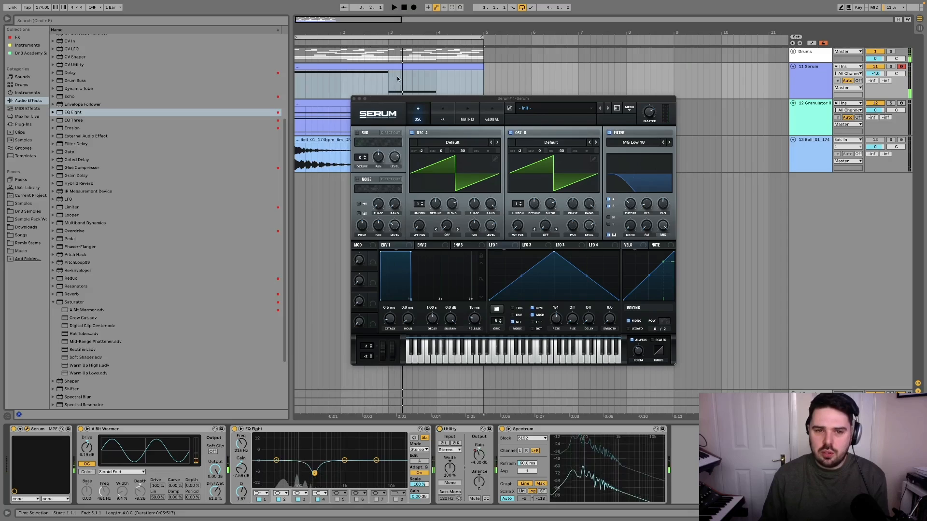
{"action": "left_click", "coordinate": [355, 100]}
Duplicate the Serum track and make the copy a sub layer using only the sub oscillator at octave -2
{"action": "left_click", "coordinate": [402, 97]}
{"action": "key", "text": "ctrl+d"}
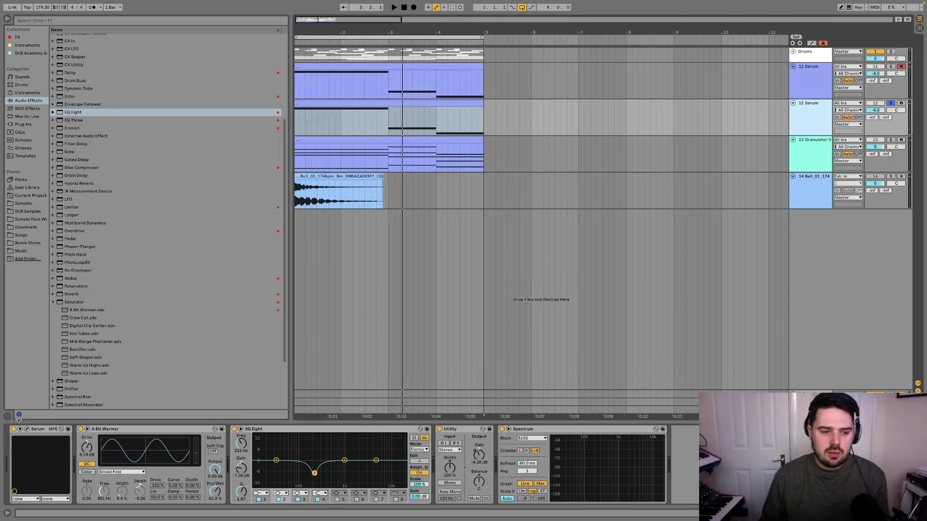
{"action": "key", "text": "super+alt+p"}
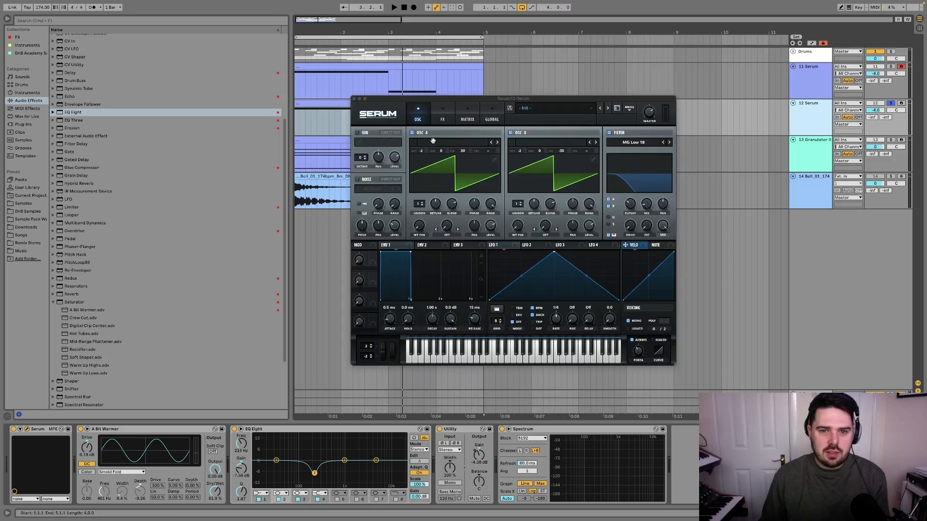
{"action": "left_click", "coordinate": [357, 133]}
{"action": "left_click_drag", "start_coordinate": [360, 158], "coordinate": [361, 165]}
{"action": "key", "text": "space"}
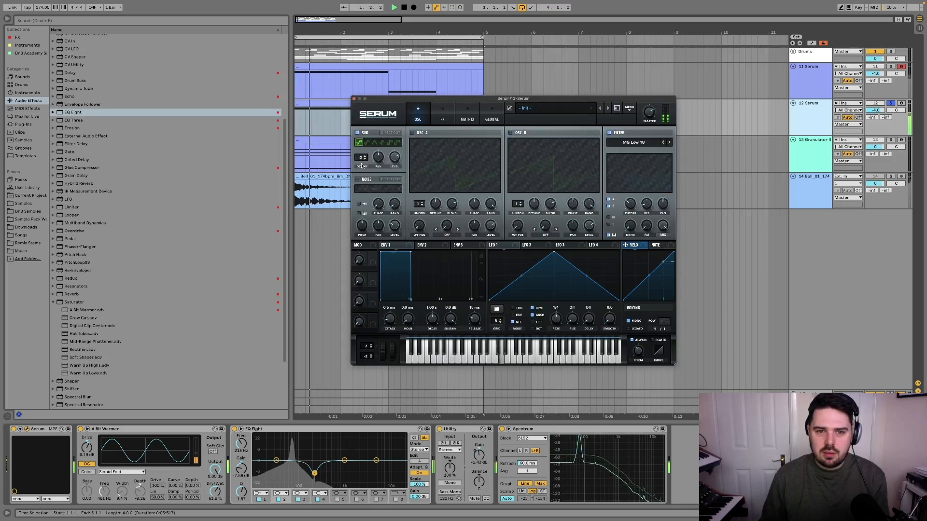
Close the Serum window, unsolo the sub track and play it together with the Reese bass
{"action": "left_click", "coordinate": [354, 99]}
{"action": "key", "text": "space"}
{"action": "key", "text": "s"}
{"action": "key", "text": "space"}
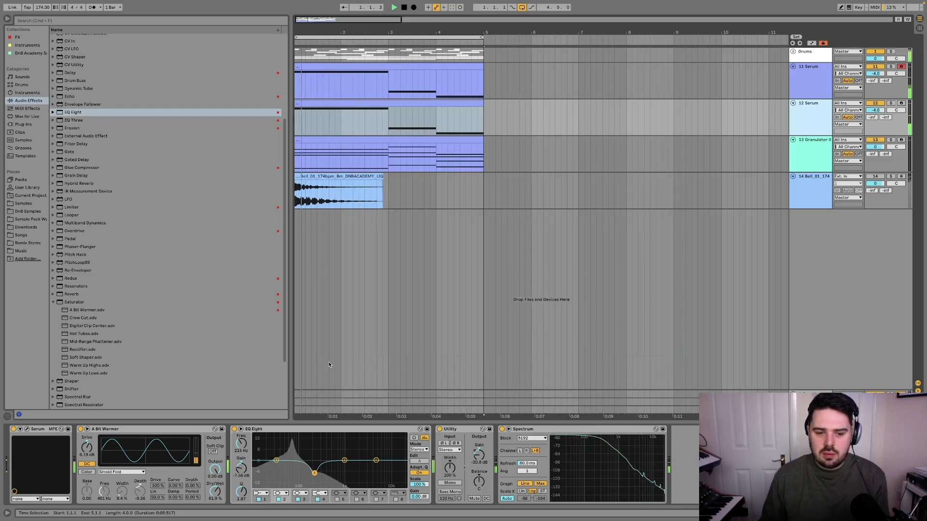
On the original Serum track, enable a low-cut band in EQ Eight and raise it to about 178 Hz during playback
{"action": "left_click", "coordinate": [823, 86]}
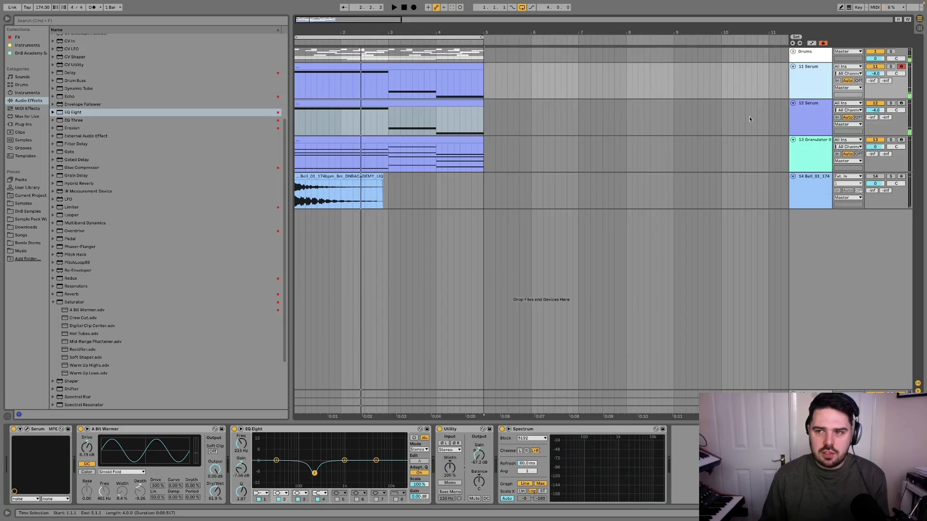
{"action": "left_click", "coordinate": [261, 493]}
{"action": "left_click", "coordinate": [260, 450]}
{"action": "key", "text": "space"}
{"action": "left_click_drag", "start_coordinate": [277, 466], "coordinate": [310, 462]}
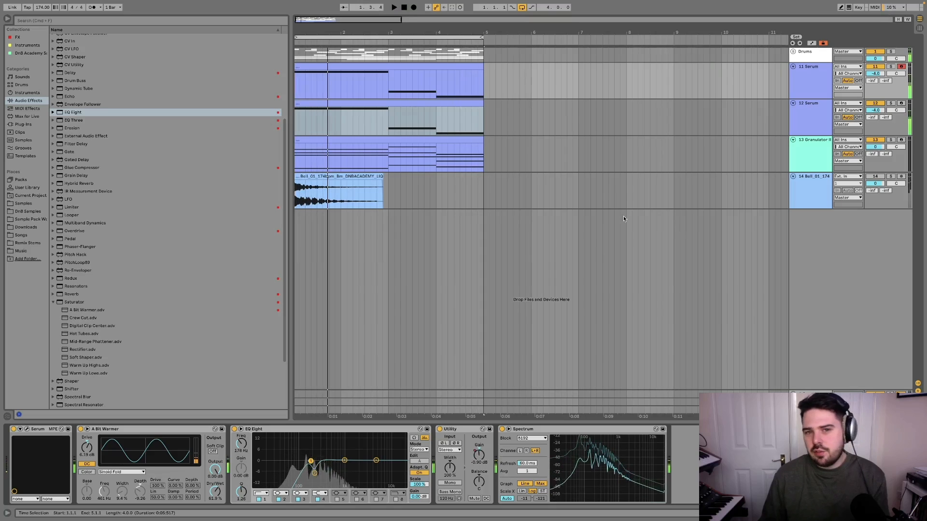
Play the loop and compare the device chains of the Reese and sub tracks, ending on the Granulator II track
{"action": "left_click", "coordinate": [829, 90]}
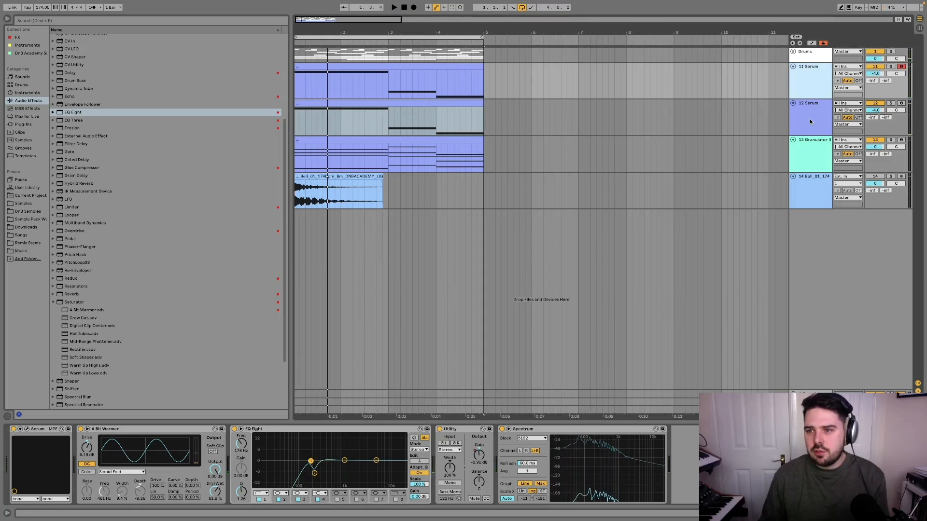
{"action": "key", "text": "space"}
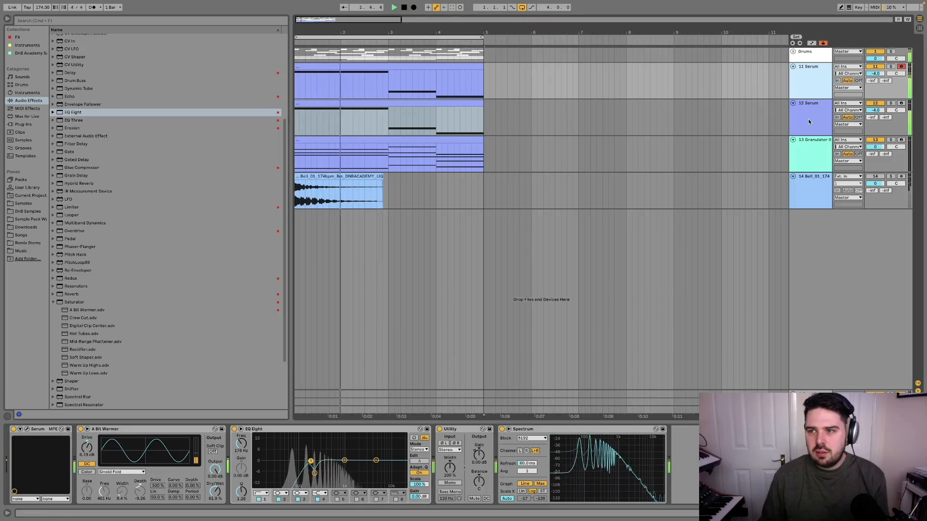
{"action": "left_click", "coordinate": [815, 126]}
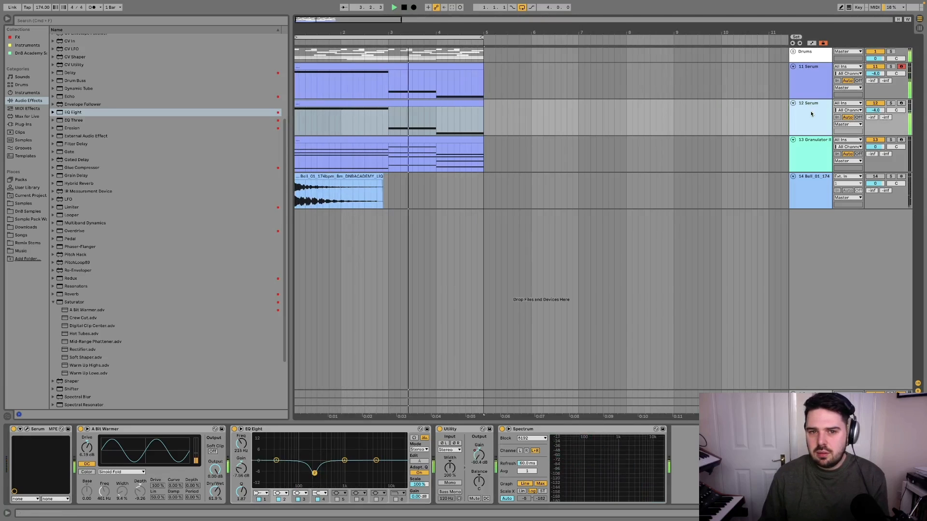
{"action": "left_click", "coordinate": [809, 148]}
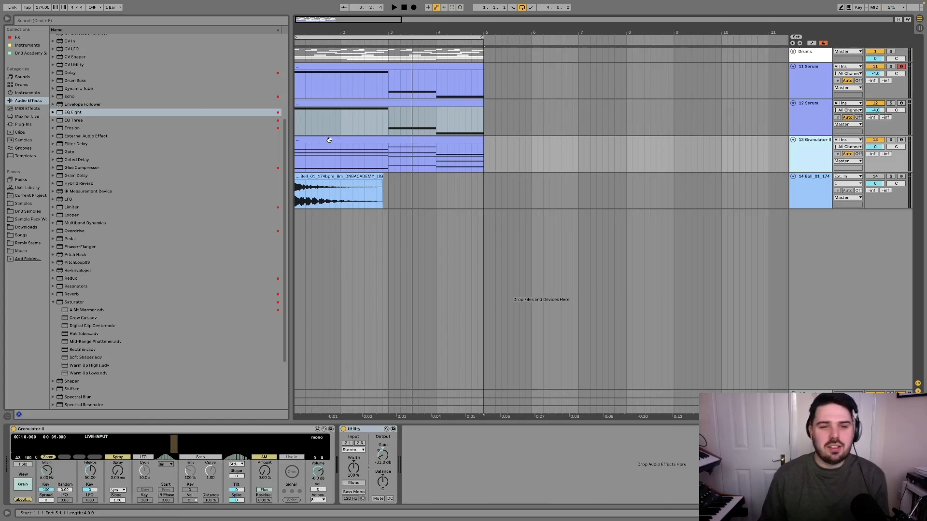
Examine the DNB Academy - 174 Lead 03 clip's waveform from its start to just before bar 3 and audition the sample
{"action": "scroll", "coordinate": [333, 140], "scroll_direction": "left", "scroll_amount": 1}
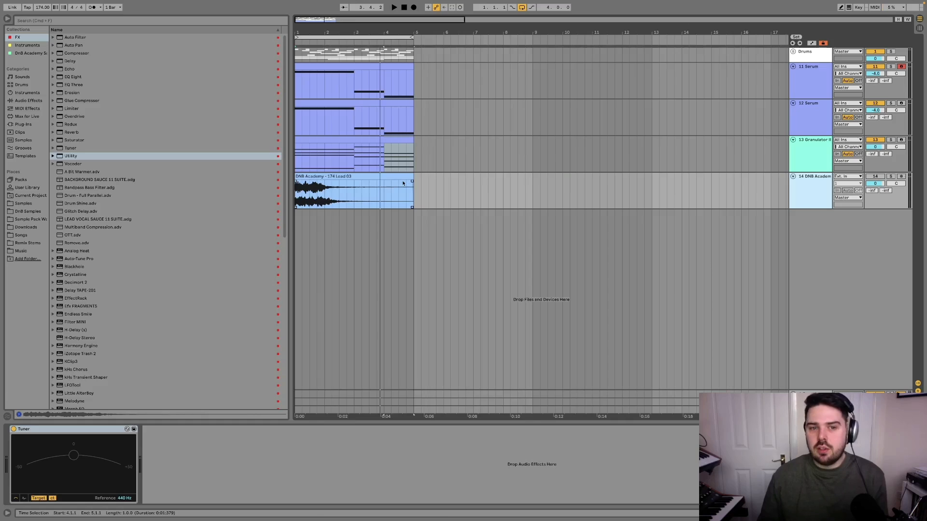
{"action": "left_click", "coordinate": [356, 179]}
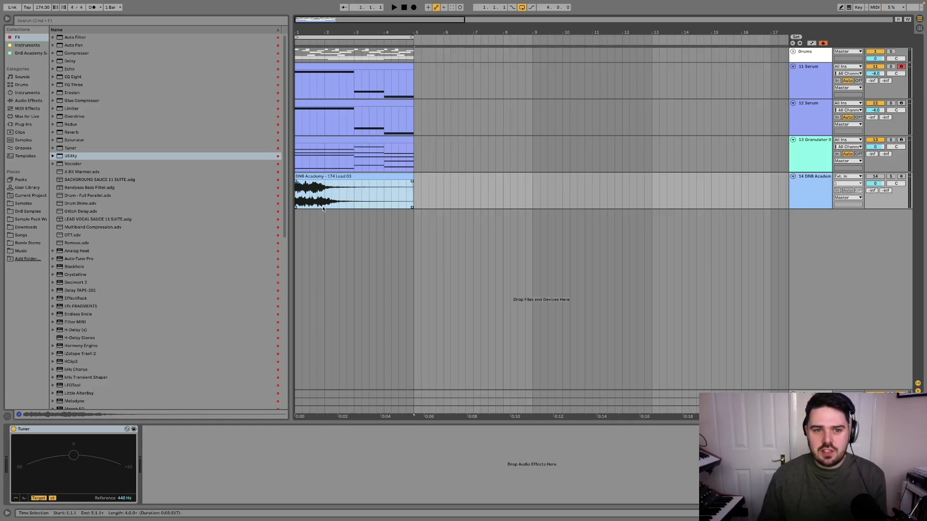
{"action": "key", "text": "z"}
{"action": "left_click_drag", "start_coordinate": [297, 196], "coordinate": [510, 193]}
{"action": "left_click", "coordinate": [512, 193]}
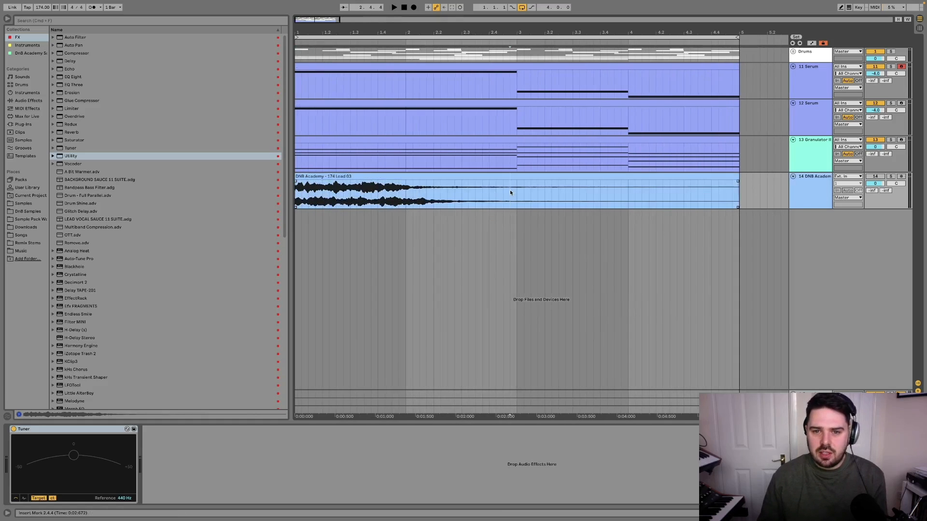
{"action": "key", "text": "x"}
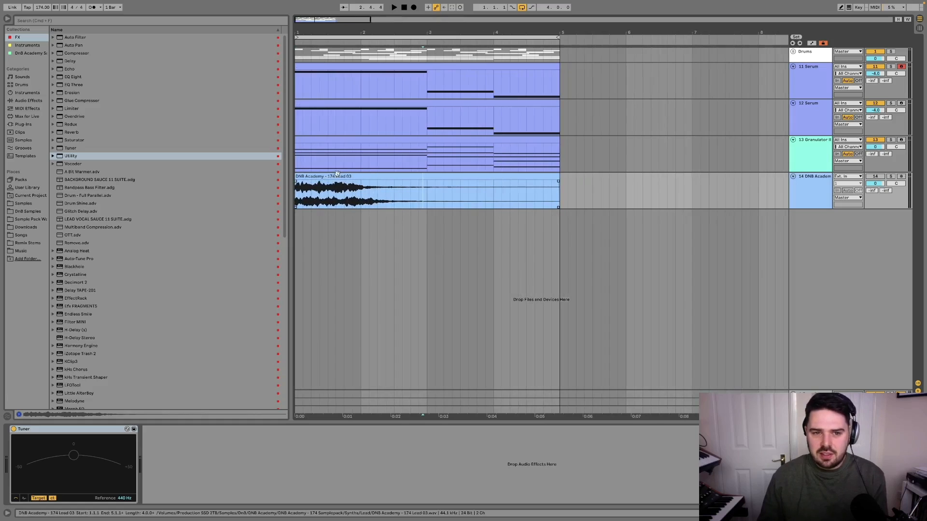
{"action": "left_click", "coordinate": [336, 177]}
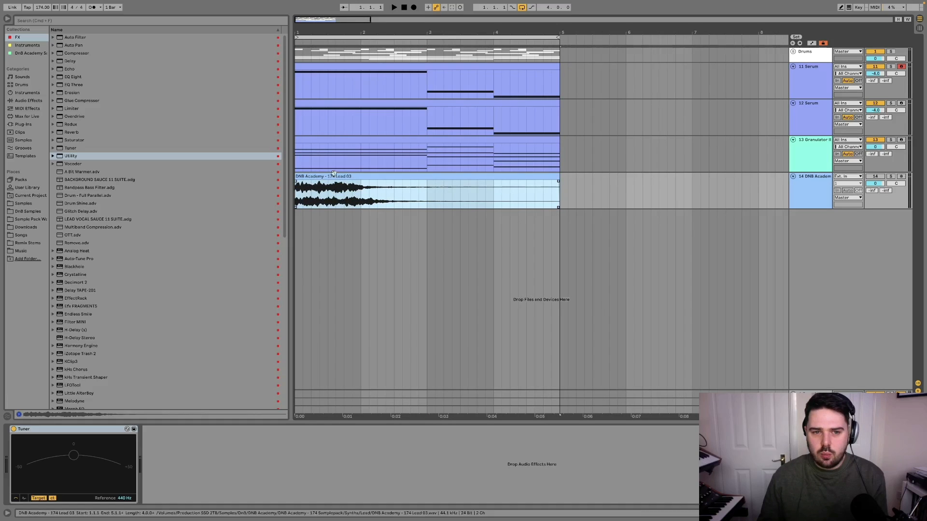
{"action": "left_click_drag", "start_coordinate": [319, 189], "coordinate": [421, 191]}
{"action": "left_click", "coordinate": [419, 191]}
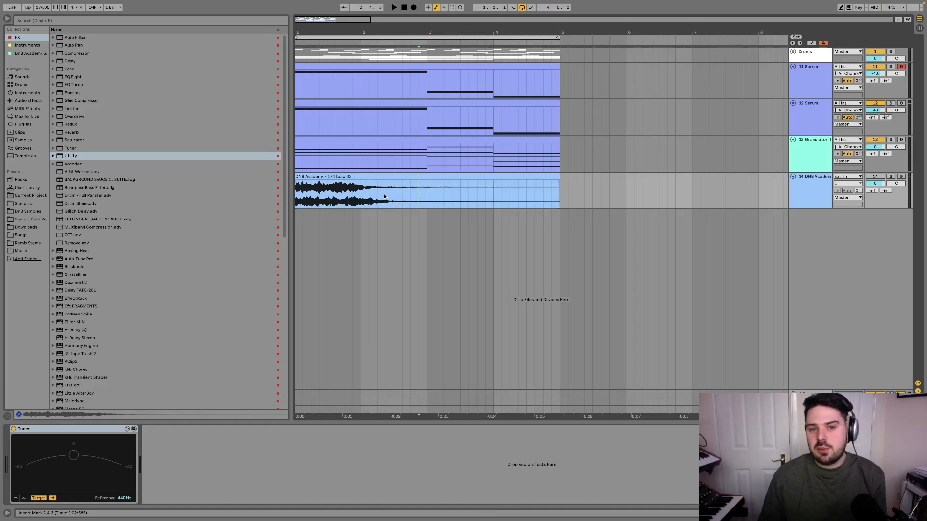
{"action": "left_click", "coordinate": [380, 175]}
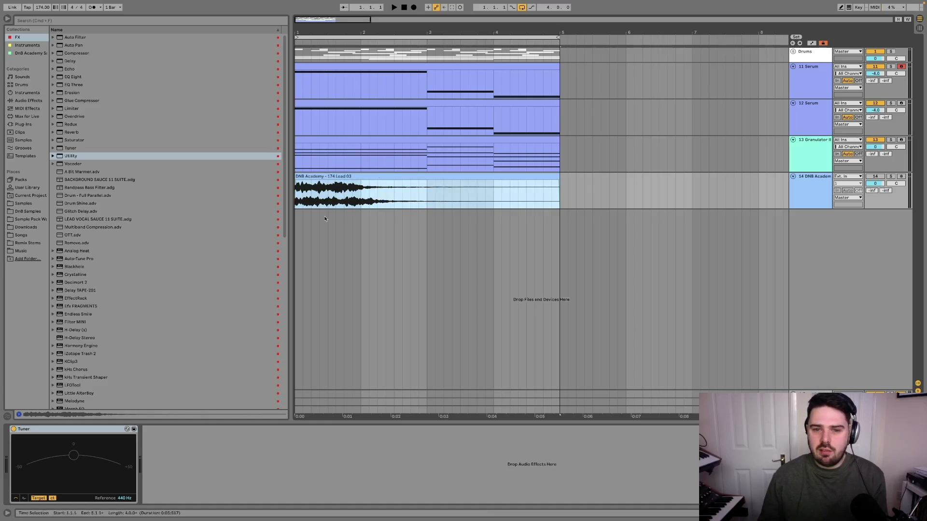
{"action": "key", "text": "s"}
{"action": "key", "text": "s"}
{"action": "key", "text": "space"}
Solo the Granulator II track and play its chord clip with the DNB Academy - 174 Lead 03 sample loaded
{"action": "left_click", "coordinate": [342, 155]}
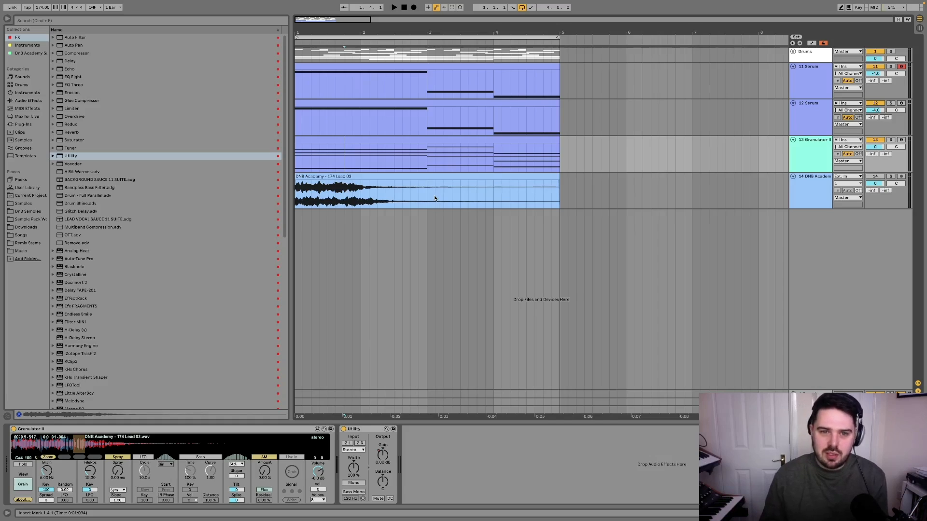
{"action": "left_click", "coordinate": [346, 151]}
{"action": "key", "text": "space"}
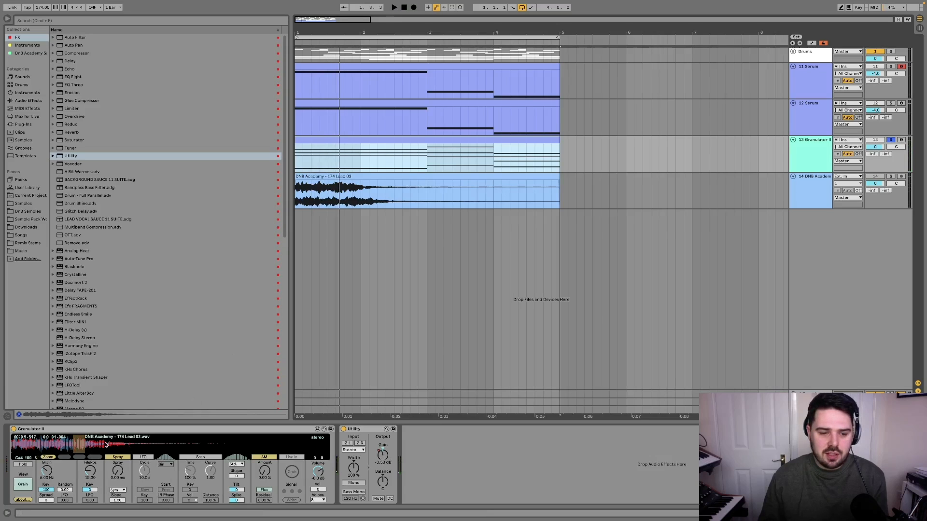
{"action": "left_click", "coordinate": [124, 433]}
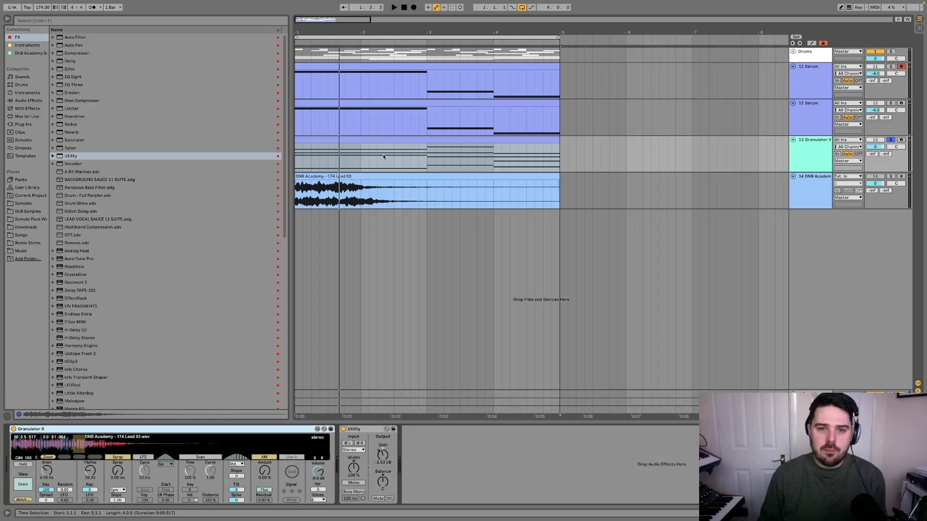
{"action": "left_click", "coordinate": [387, 140]}
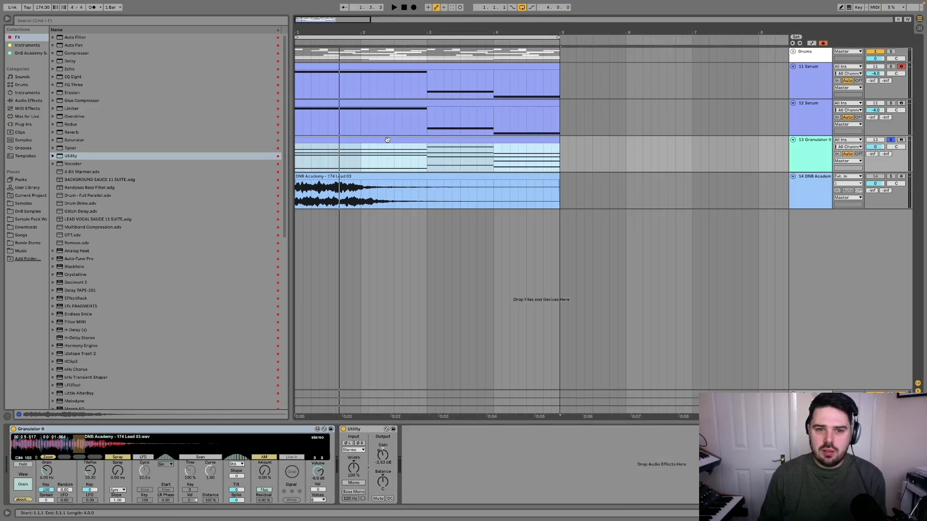
{"action": "left_click", "coordinate": [328, 186]}
{"action": "key", "text": "space"}
{"action": "left_click", "coordinate": [343, 140]}
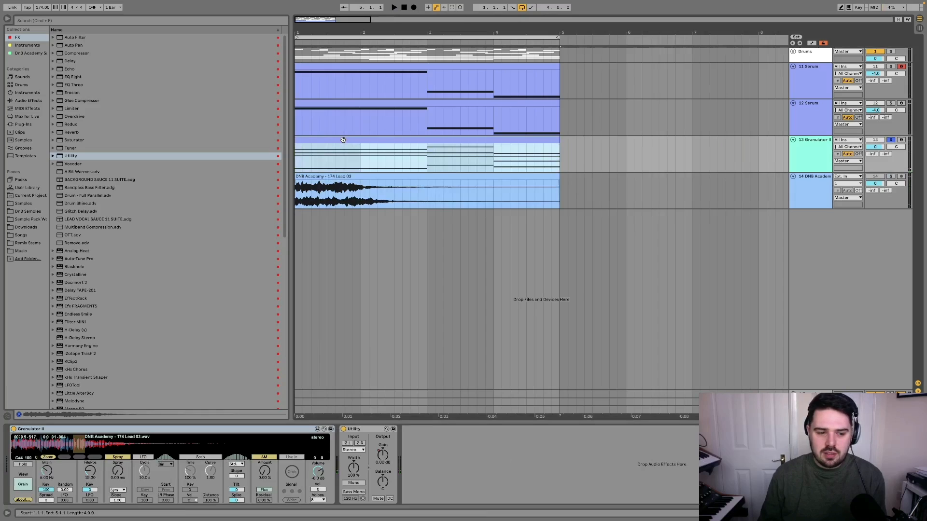
{"action": "key", "text": "space"}
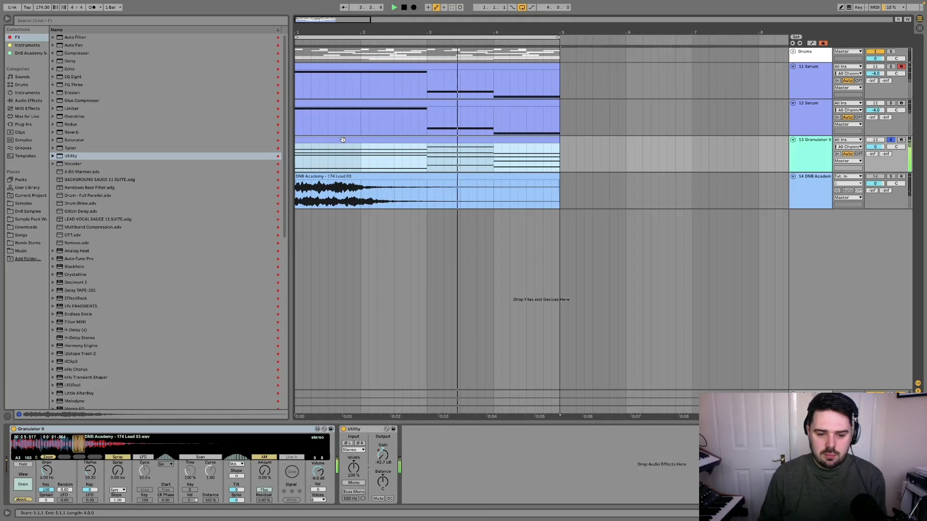
Insert a Pitch MIDI effect before Granulator II, set it to -12 st and play the chords
{"action": "left_click", "coordinate": [40, 109]}
{"action": "left_click", "coordinate": [70, 133]}
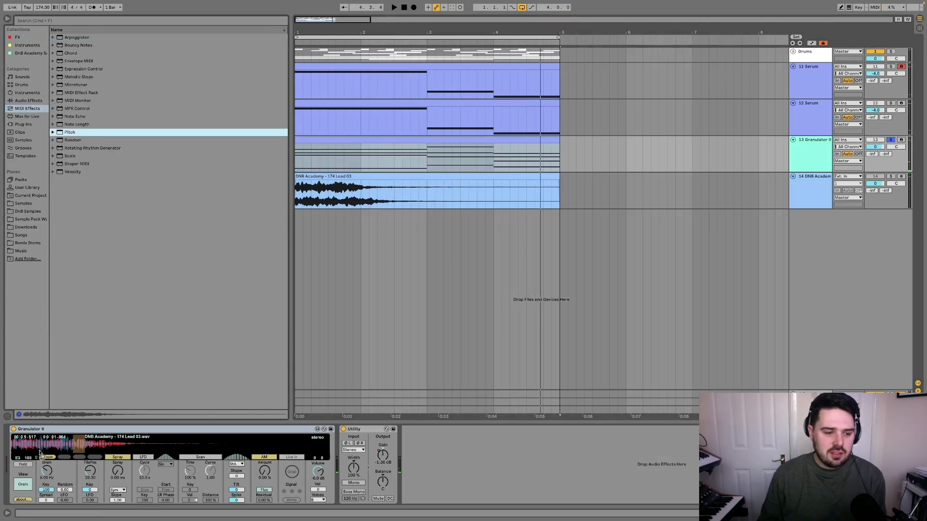
{"action": "left_click_drag", "start_coordinate": [20, 470], "coordinate": [26, 447]}
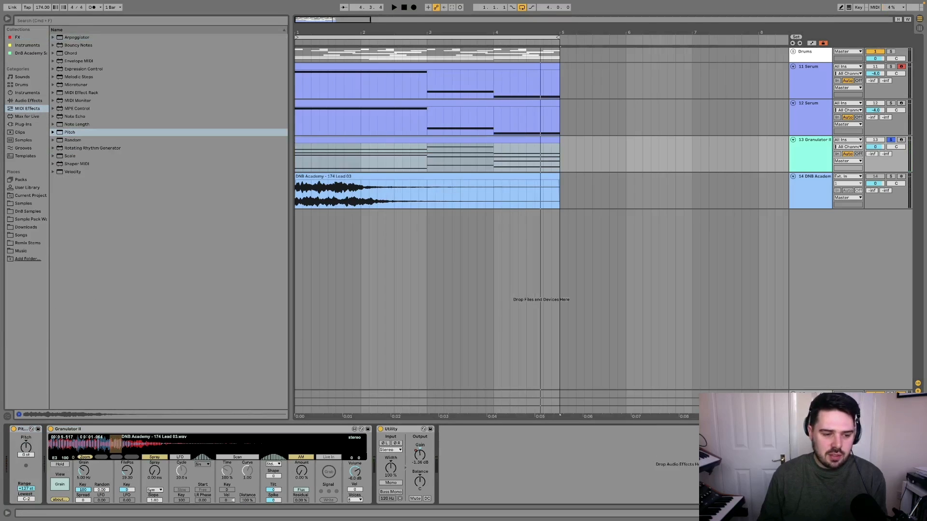
{"action": "key", "text": "space"}
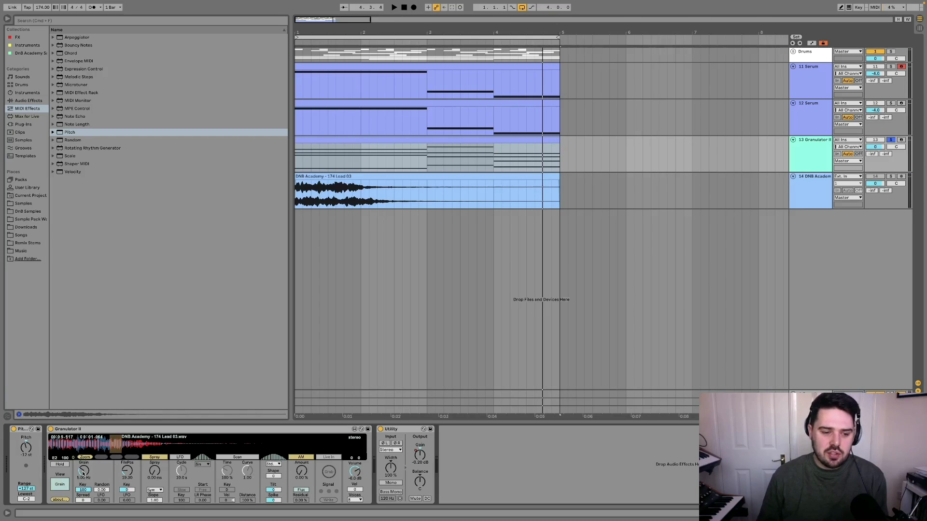
Lower Granulator II's Grain rate to 2.43 Hz and adjust its Spray amount while playing the chords
{"action": "left_click_drag", "start_coordinate": [85, 474], "coordinate": [85, 483]}
{"action": "key", "text": "space"}
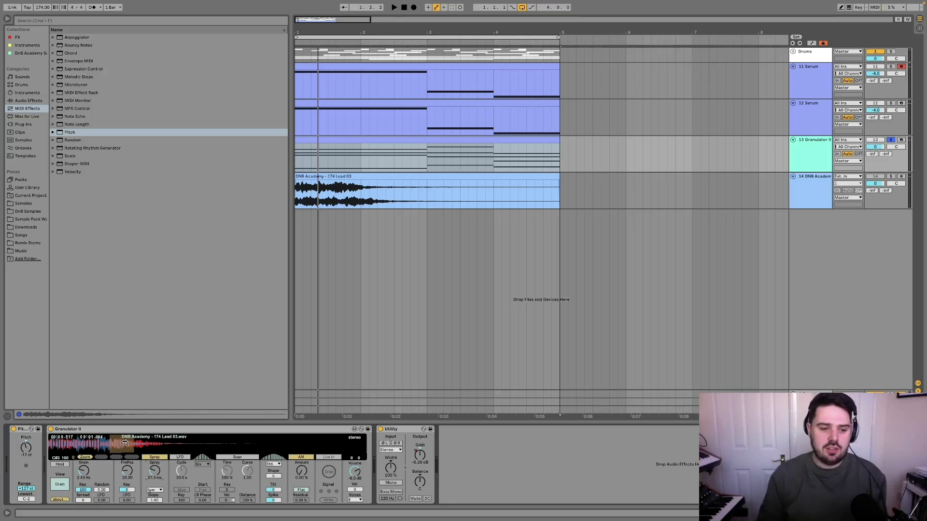
{"action": "key", "text": "space"}
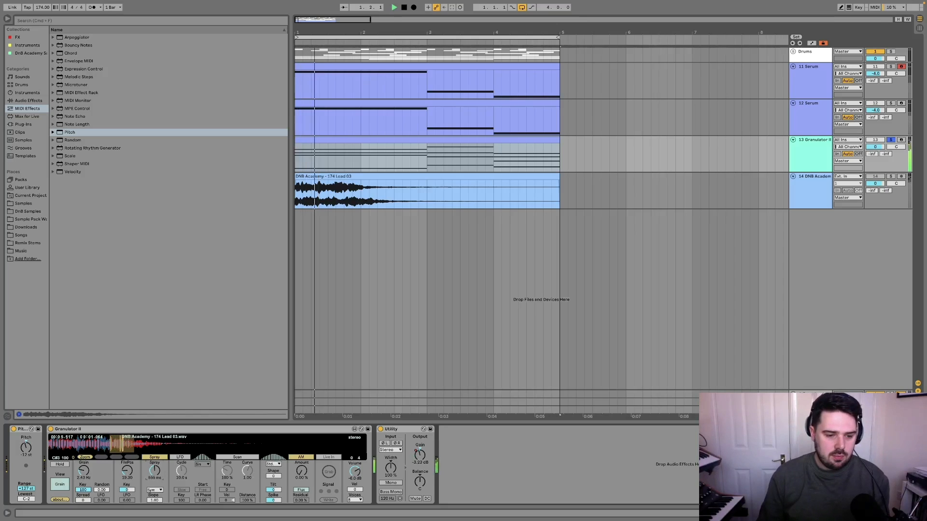
{"action": "left_click_drag", "start_coordinate": [155, 471], "coordinate": [155, 476]}
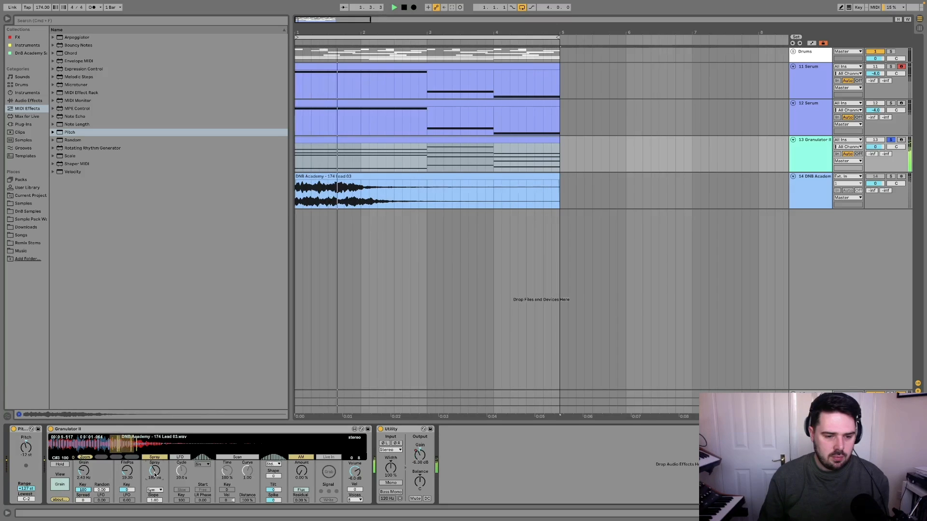
Show Granulator II's Filter view and lengthen the amp envelope to a 1.63 s attack and 3.25 s release while playing the chords
{"action": "key", "text": "space"}
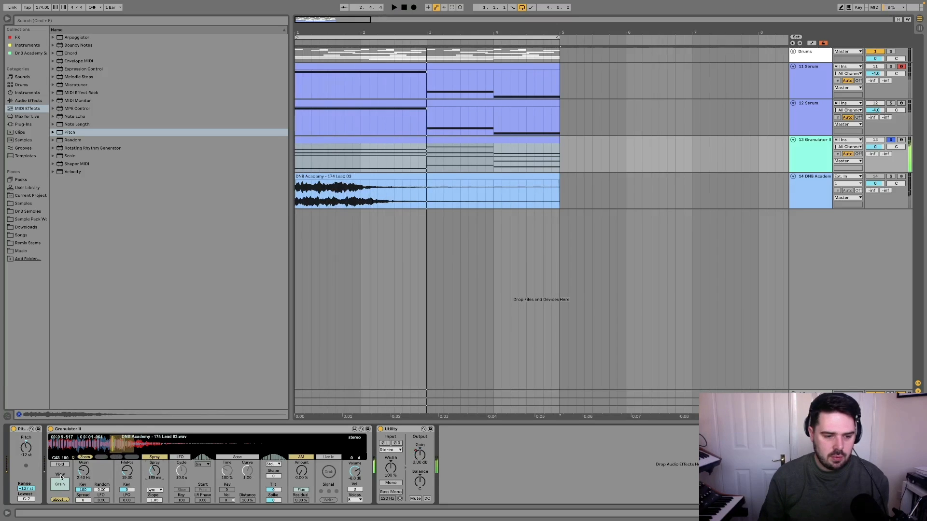
{"action": "left_click", "coordinate": [60, 484]}
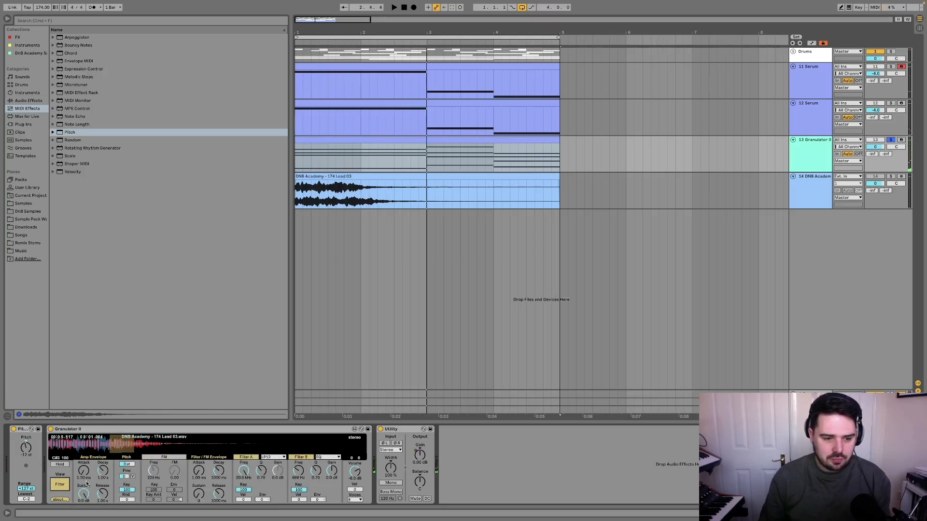
{"action": "key", "text": "space"}
{"action": "left_click_drag", "start_coordinate": [103, 493], "coordinate": [102, 487]}
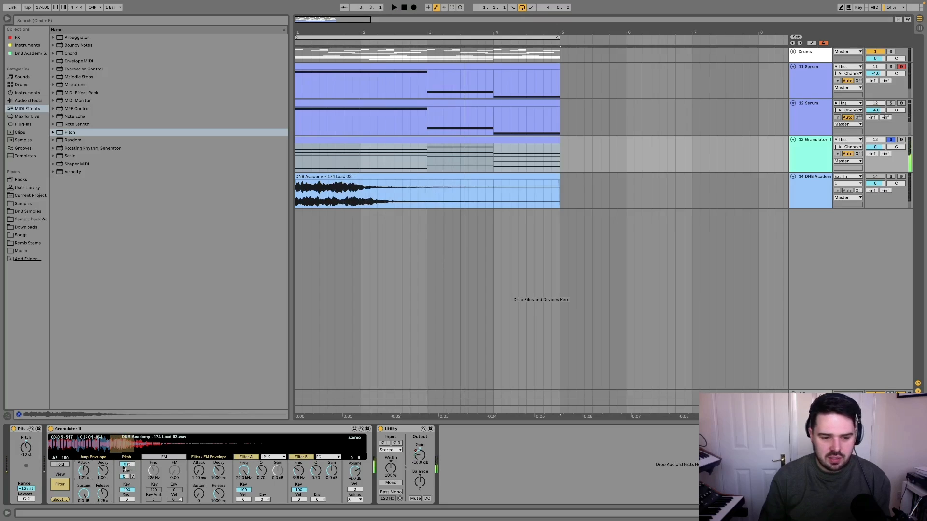
{"action": "key", "text": "space"}
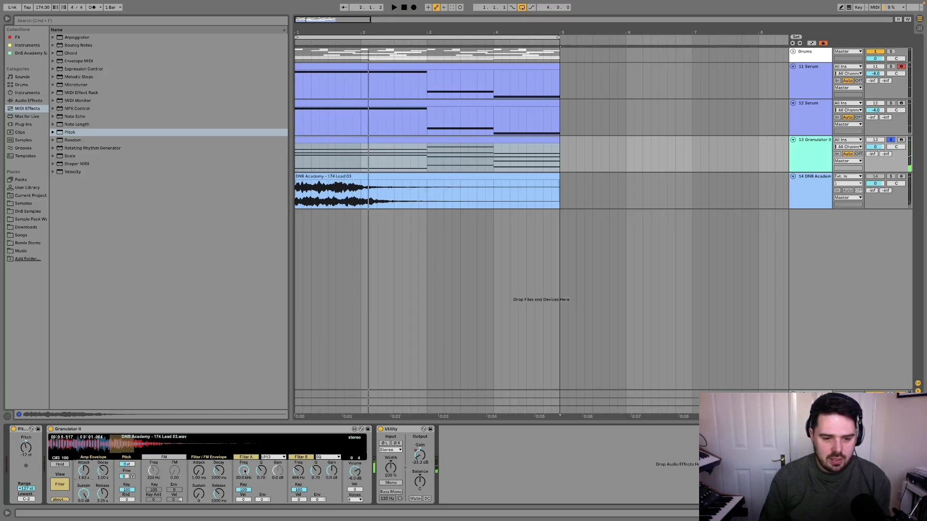
Lower Granulator II's Filter A frequency to about 970 Hz and modulate it with a slow-attack filter envelope
{"action": "key", "text": "space"}
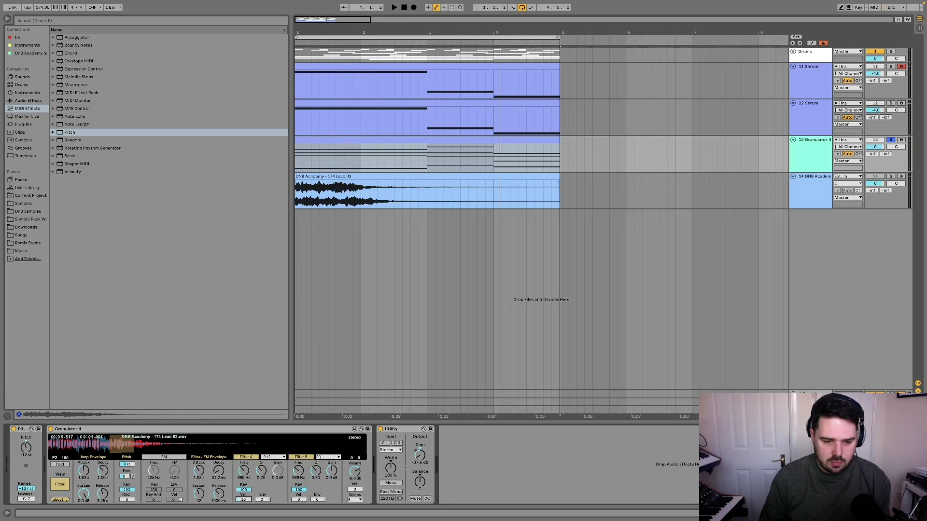
{"action": "key", "text": "space"}
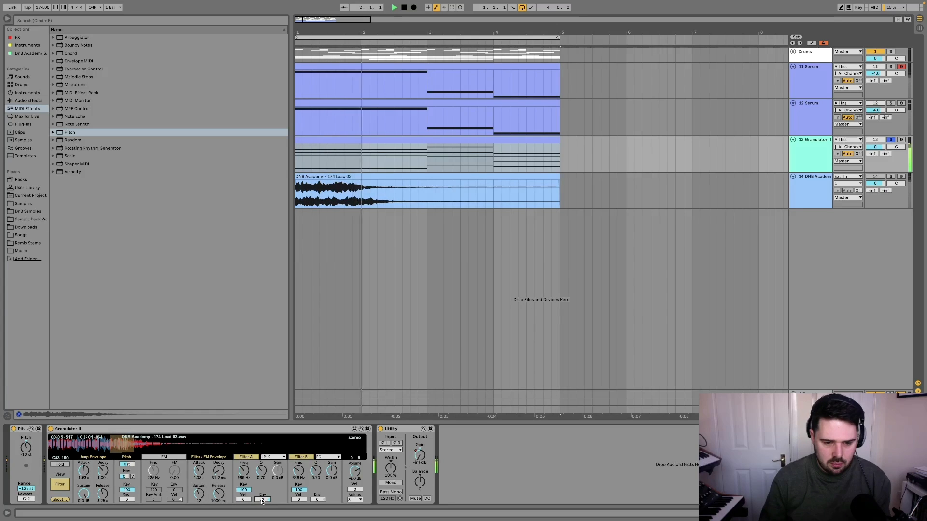
{"action": "key", "text": "space"}
Insert ValhallaRoom between Granulator II and Utility, set its decay to 0.69 s and lower the mix from fully wet
{"action": "left_click", "coordinate": [18, 37]}
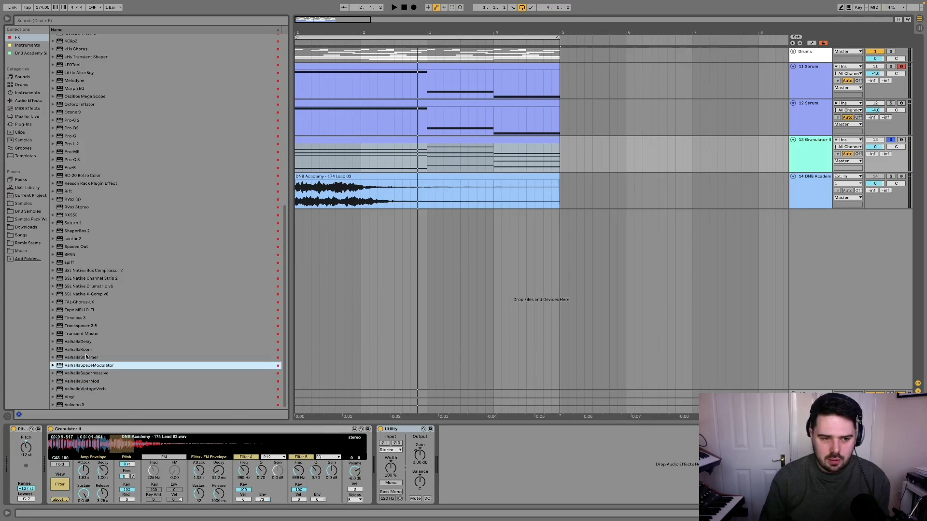
{"action": "left_click_drag", "start_coordinate": [82, 350], "coordinate": [382, 467]}
{"action": "key", "text": "space"}
{"action": "left_click_drag", "start_coordinate": [422, 209], "coordinate": [425, 214]}
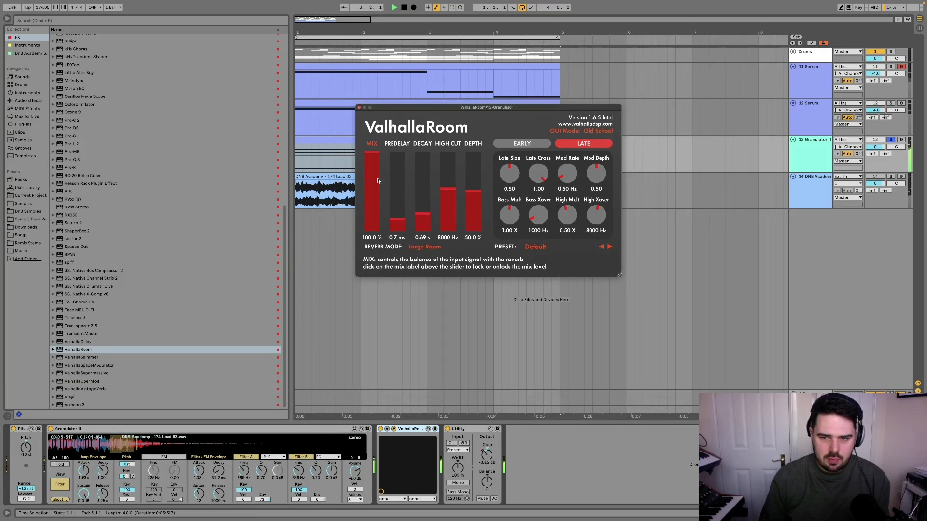
{"action": "left_click_drag", "start_coordinate": [374, 186], "coordinate": [374, 204]}
{"action": "left_click", "coordinate": [359, 107]}
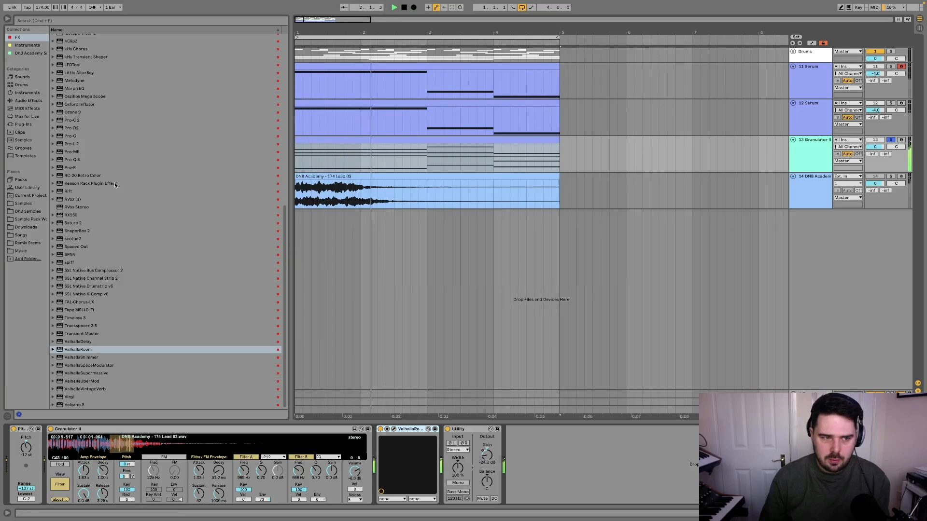
Insert EQ Eight after ValhallaRoom and cut the pad's low end and high end while it plays
{"action": "scroll", "coordinate": [113, 174], "scroll_direction": "up", "scroll_amount": 10}
{"action": "left_click_drag", "start_coordinate": [73, 76], "coordinate": [518, 466]}
{"action": "left_click", "coordinate": [472, 493]}
{"action": "left_click", "coordinate": [474, 452]}
{"action": "key", "text": "space"}
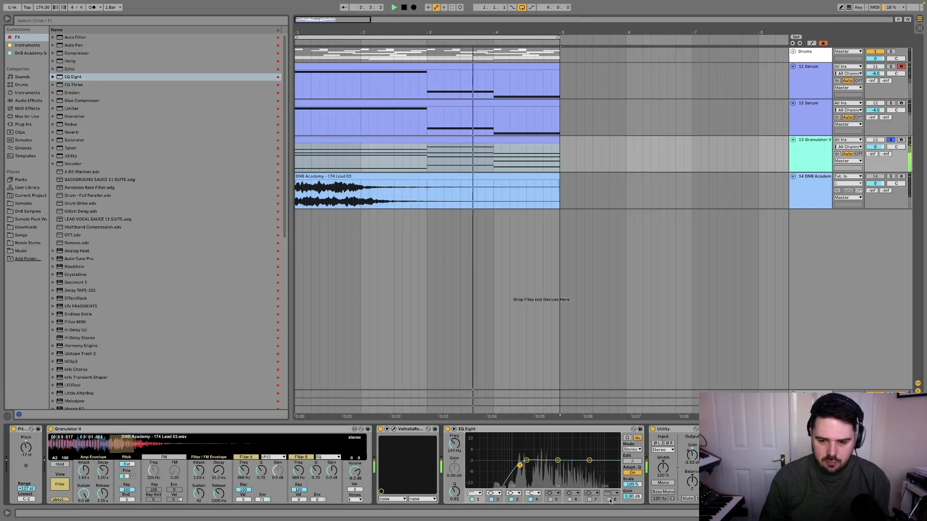
{"action": "left_click_drag", "start_coordinate": [614, 466], "coordinate": [565, 471]}
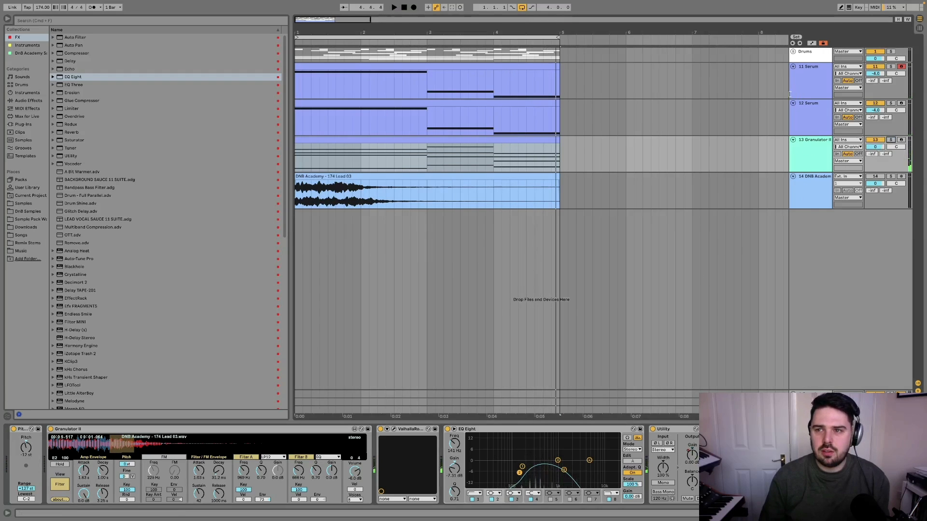
Audition the original DNB Academy - 174 Lead 03 clip solo and compare it with the Granulator II pad
{"action": "left_click", "coordinate": [806, 198]}
{"action": "left_click", "coordinate": [370, 177]}
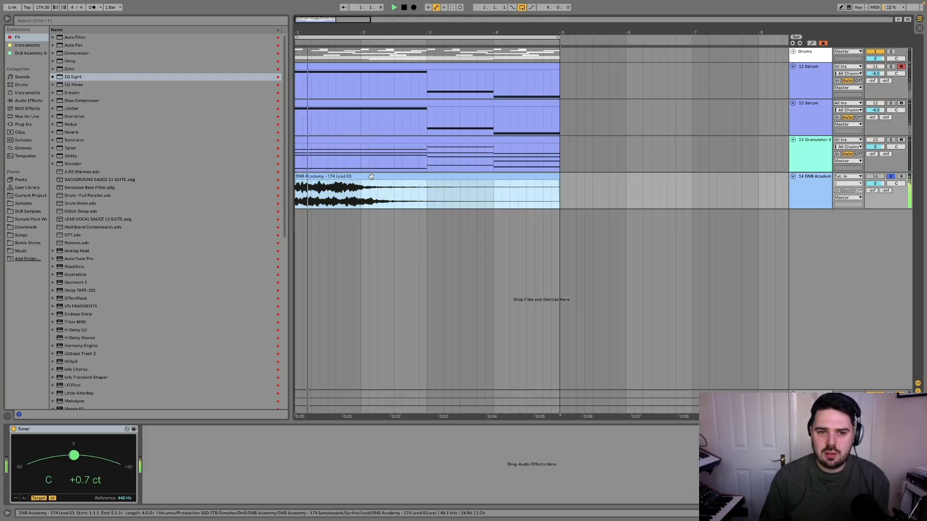
{"action": "left_click", "coordinate": [369, 140]}
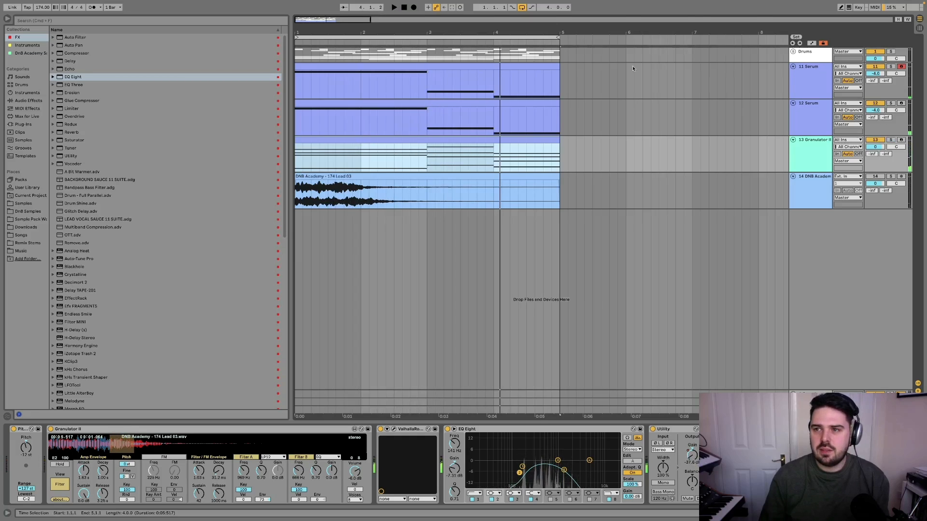
Play the full loop, lower both Serum tracks' volume to -12.2 dB together and reselect the Granulator II track
{"action": "left_click", "coordinate": [299, 57]}
{"action": "key", "text": "space"}
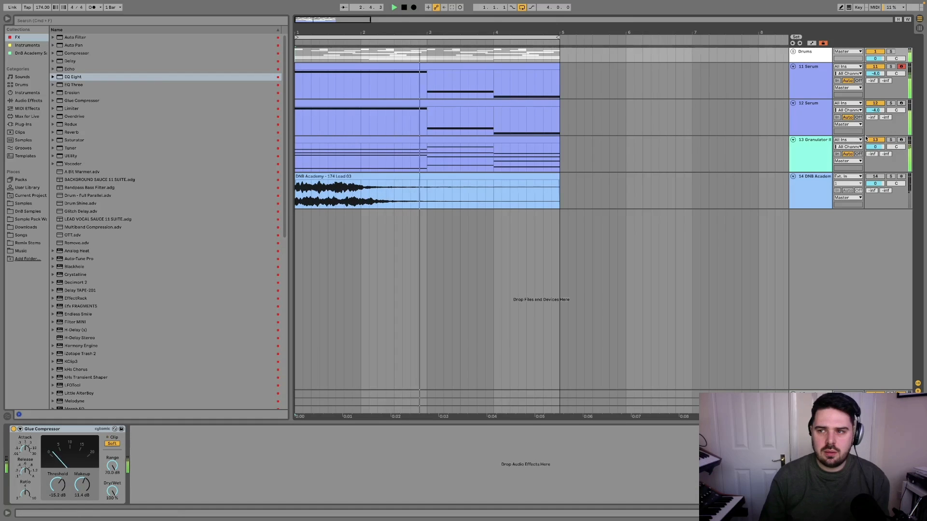
{"action": "left_click", "coordinate": [806, 133]}
{"action": "left_click", "coordinate": [815, 93], "text": "shift"}
{"action": "left_click_drag", "start_coordinate": [875, 73], "coordinate": [874, 110]}
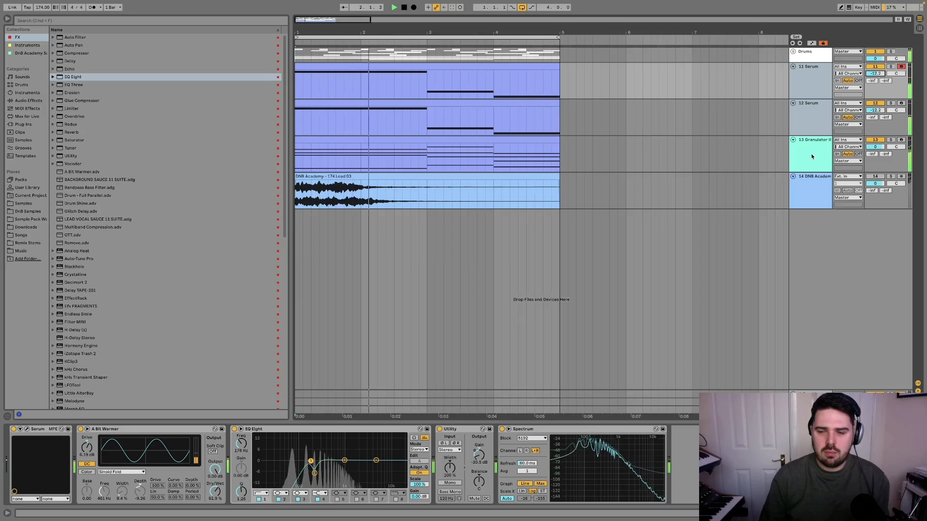
{"action": "key", "text": "space"}
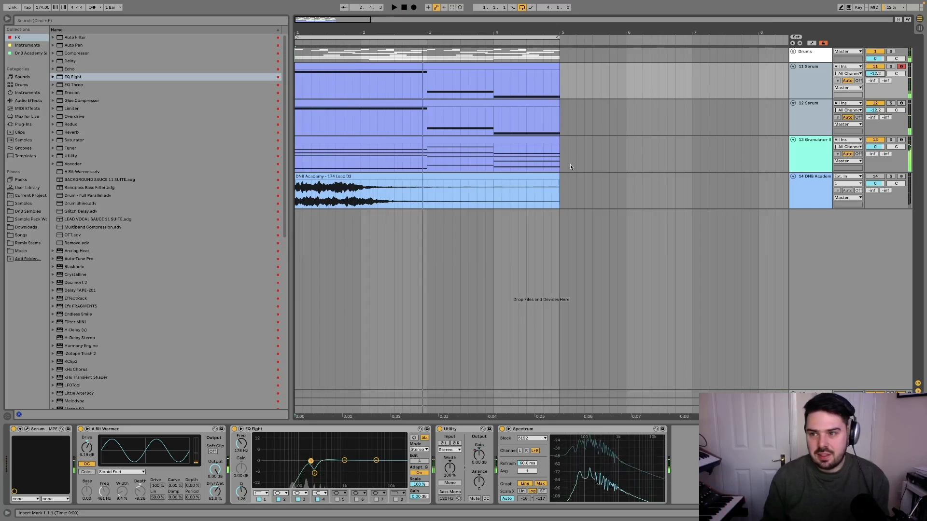
{"action": "left_click", "coordinate": [798, 169]}
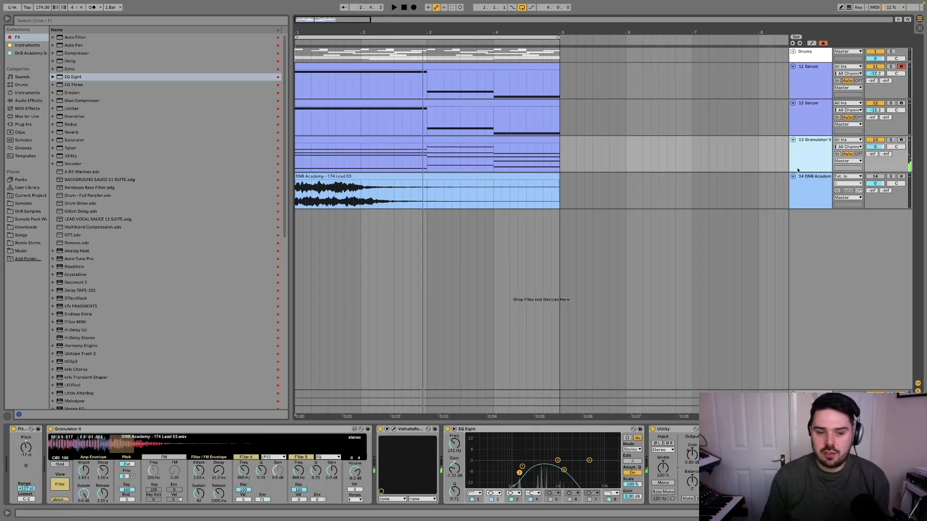